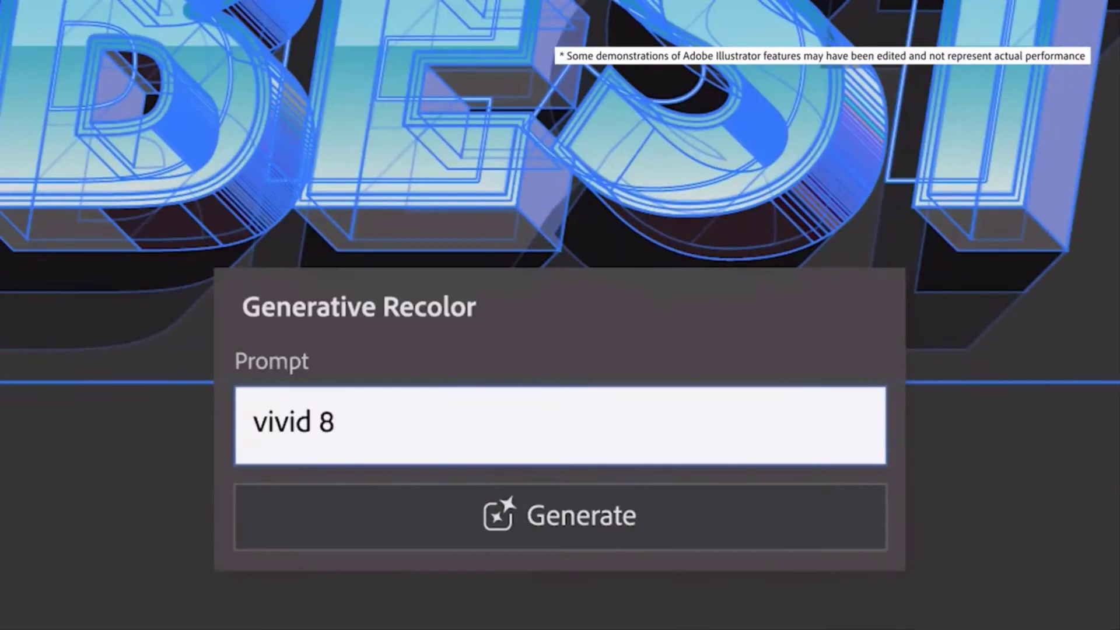
pyautogui.write("0's vaporwave")
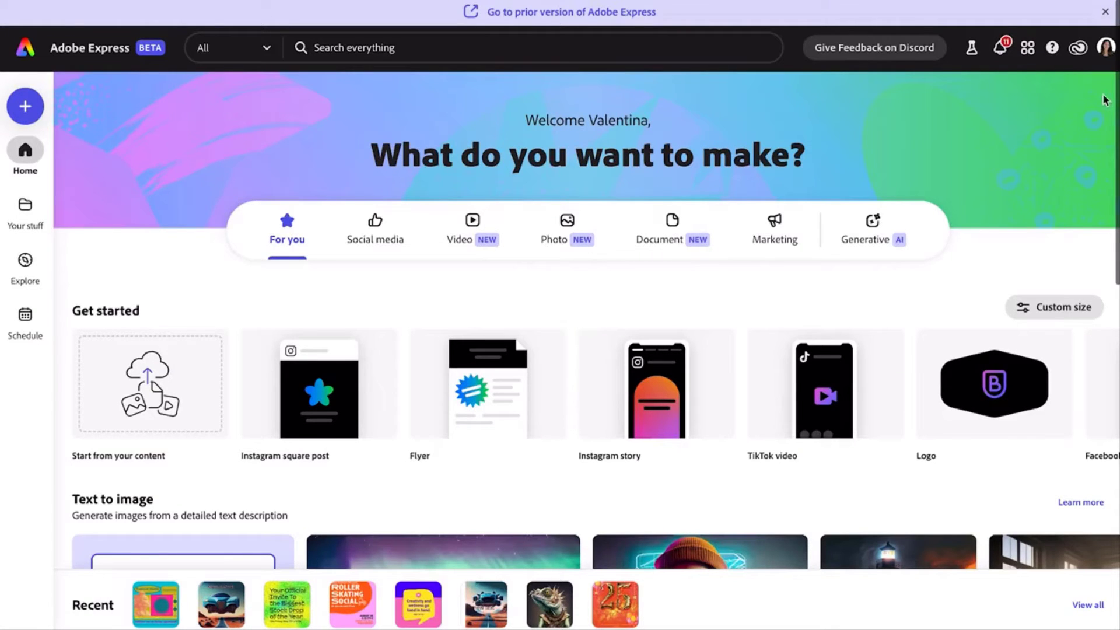
pyautogui.scroll(-3, 1104, 99)
pyautogui.scroll(-3, 787, 263)
pyautogui.moveTo(1101, 140)
pyautogui.scroll(-1, 582, 214)
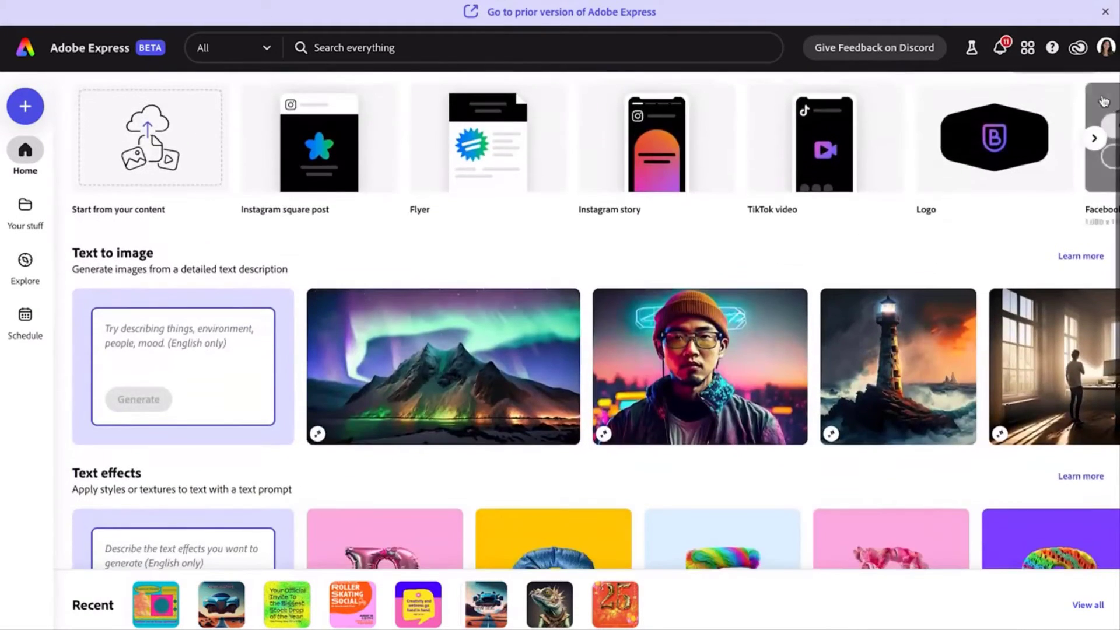
# Step: Launch Text to image from the Quick actions list into a new design, ready for a prompt
pyautogui.click(123, 341)
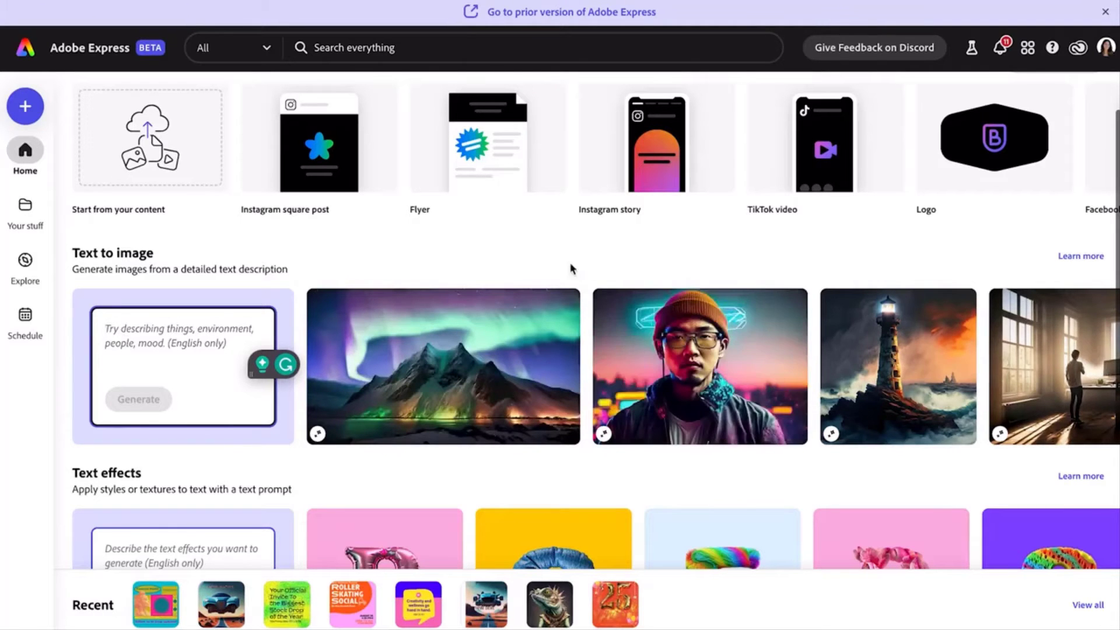
pyautogui.click(26, 106)
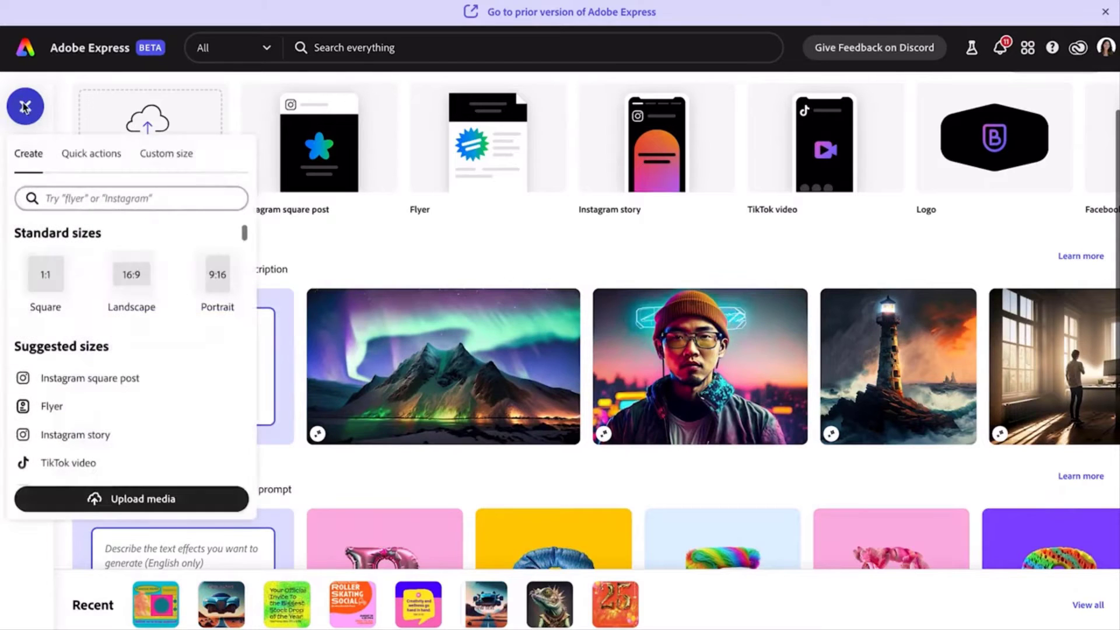
pyautogui.click(91, 153)
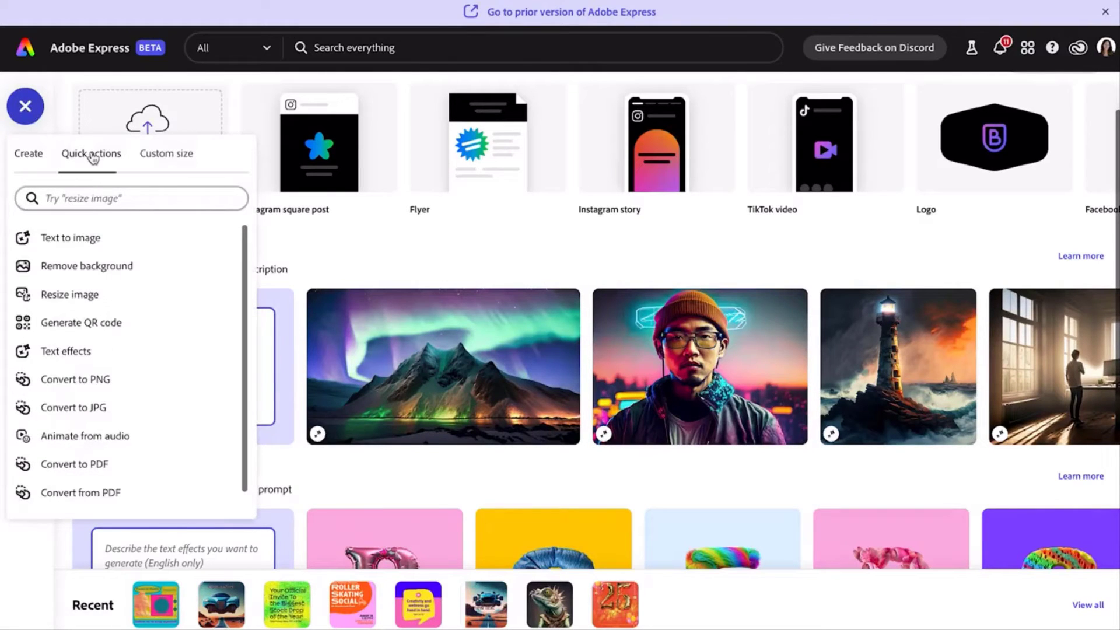
pyautogui.click(116, 244)
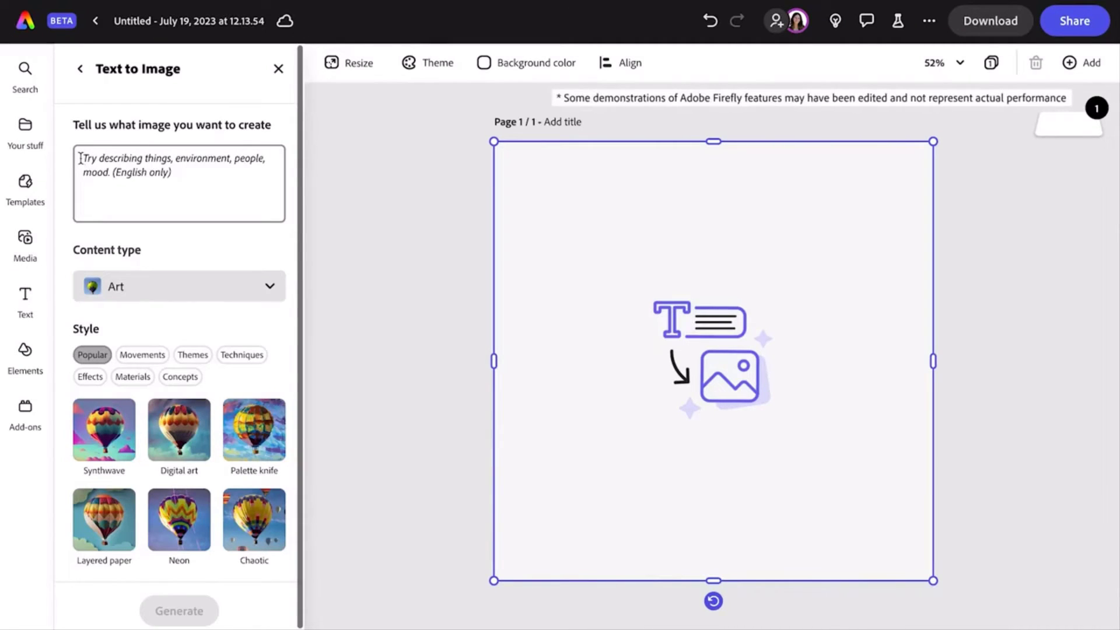
pyautogui.click(79, 158)
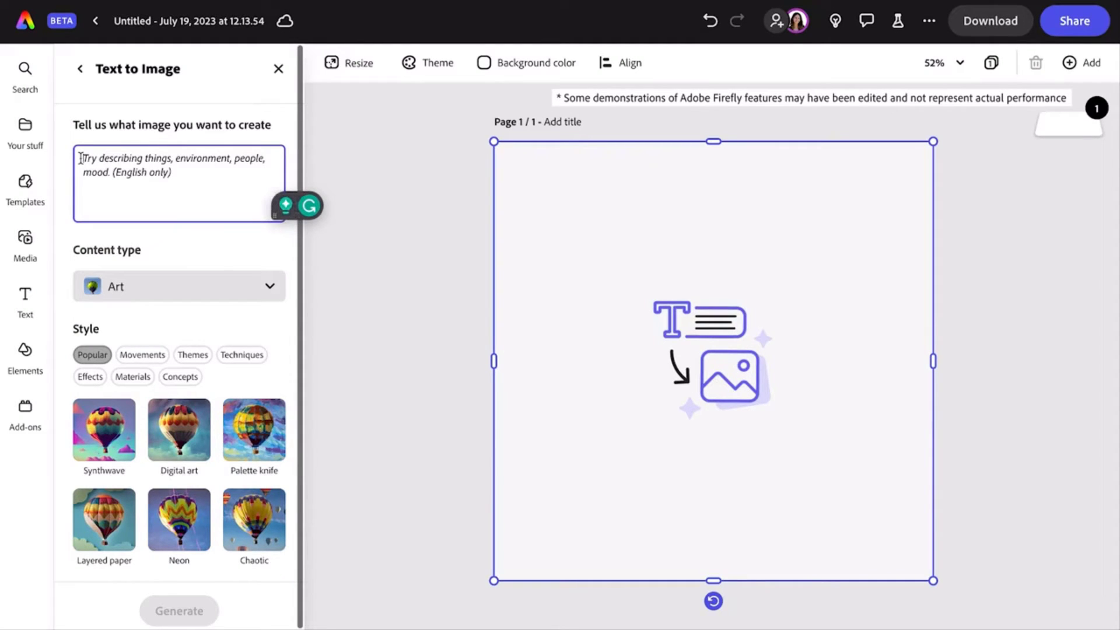
pyautogui.write('I want you to ')
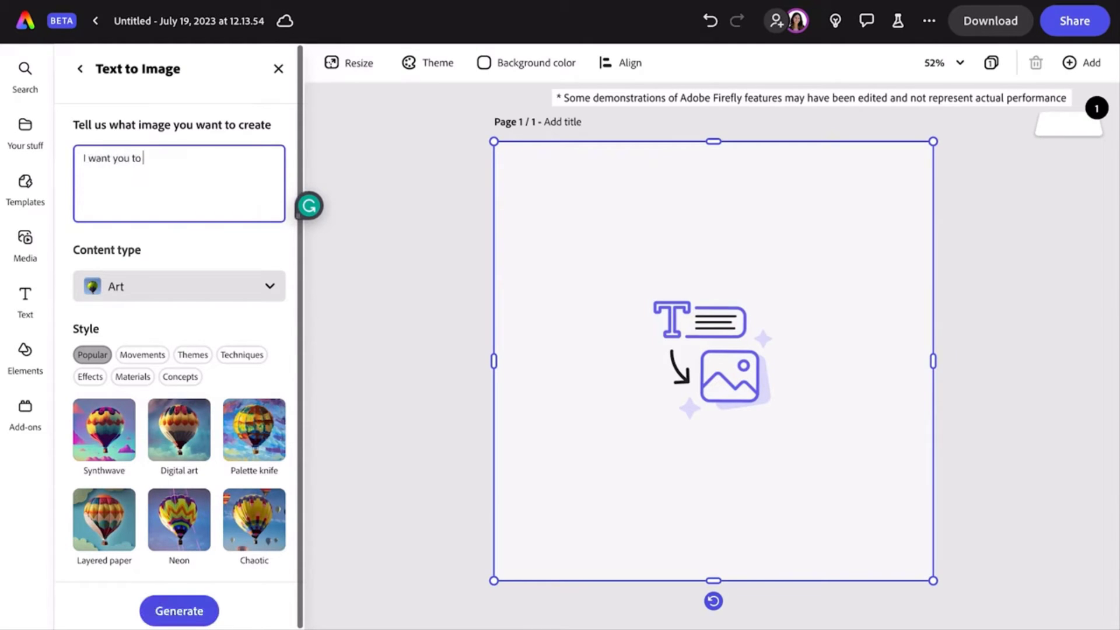
pyautogui.write('draw an iguana')
# Step: Clear the old prompt and generate 'iguana with a great fashion sense' onto the page
pyautogui.hotkey('ctrl', 'a')
pyautogui.press('BackSpace')
pyautogui.write('iguana with a great fashion s')
pyautogui.write('e')
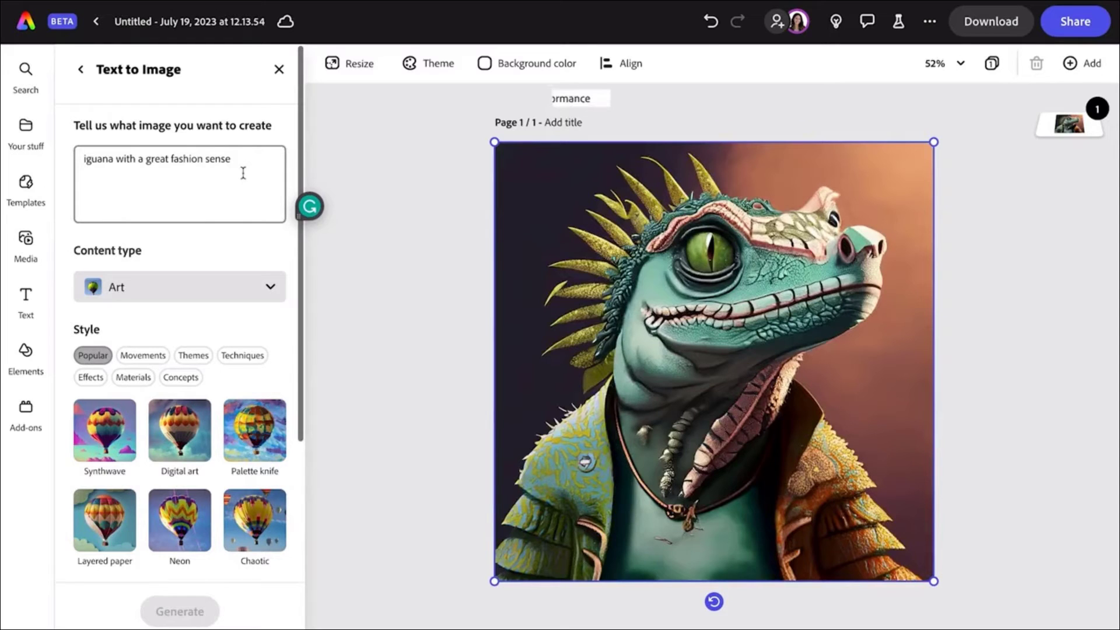
pyautogui.write('in')
pyautogui.write(' a rainbow vis')
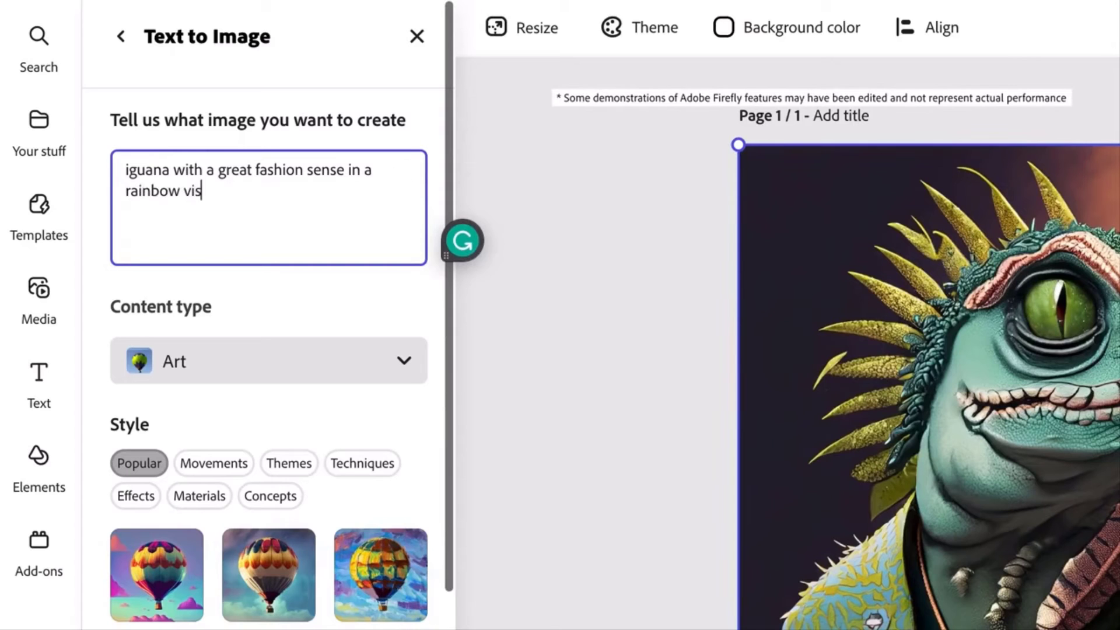
# Step: Regenerate the iguana 'in a rainbow victorian outfit', then 'in a steampunk style'
pyautogui.press('BackSpace')
pyautogui.write('ctorian outfit')
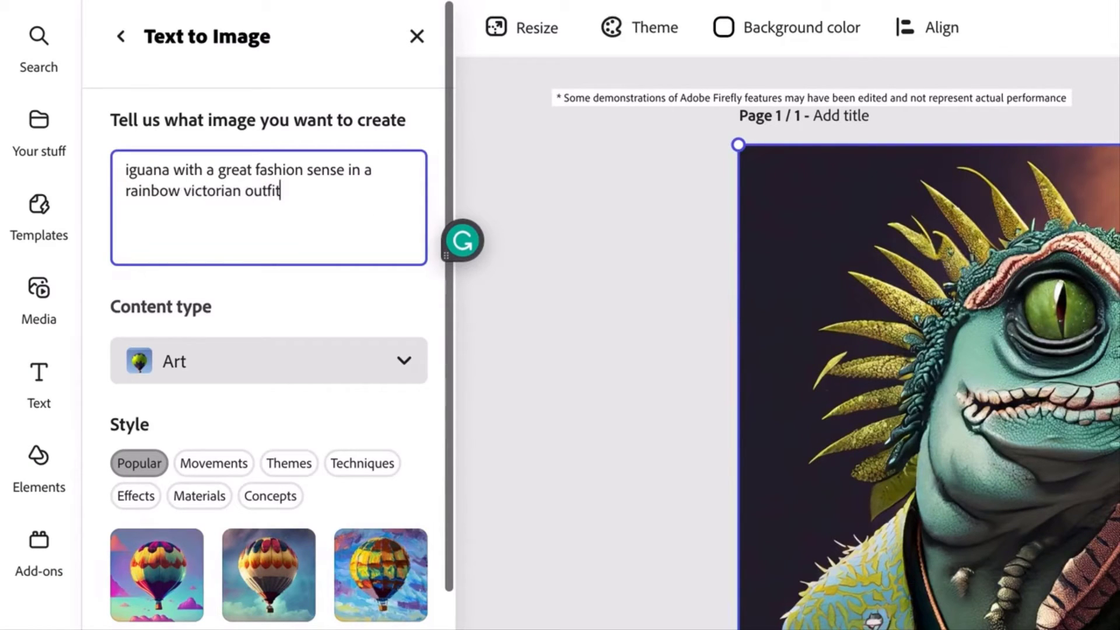
pyautogui.press('Return')
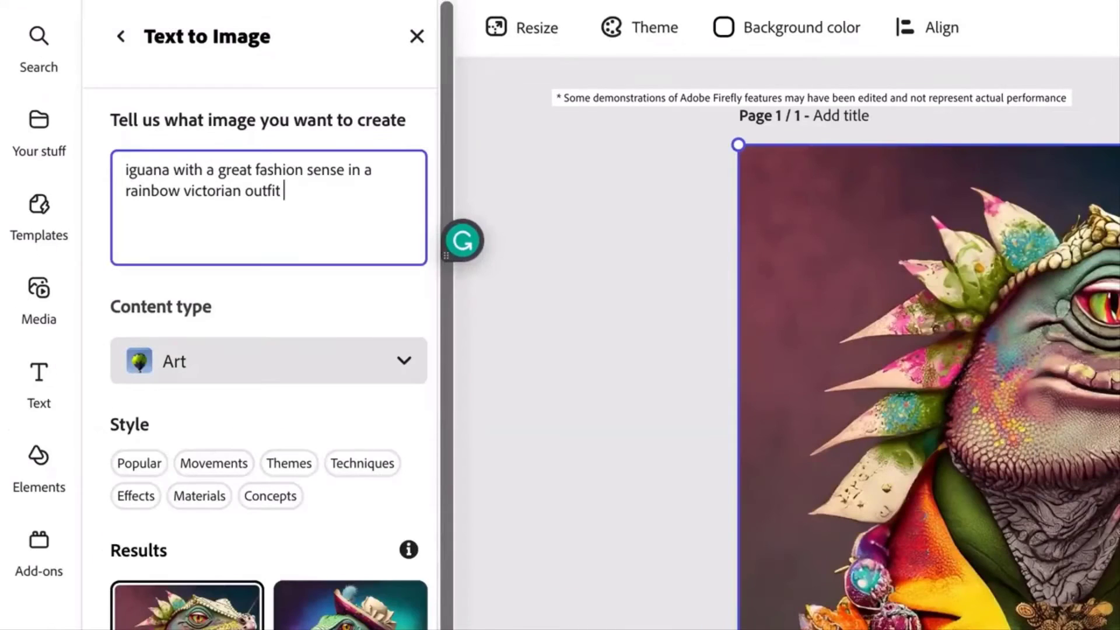
pyautogui.write('in a steampunk style')
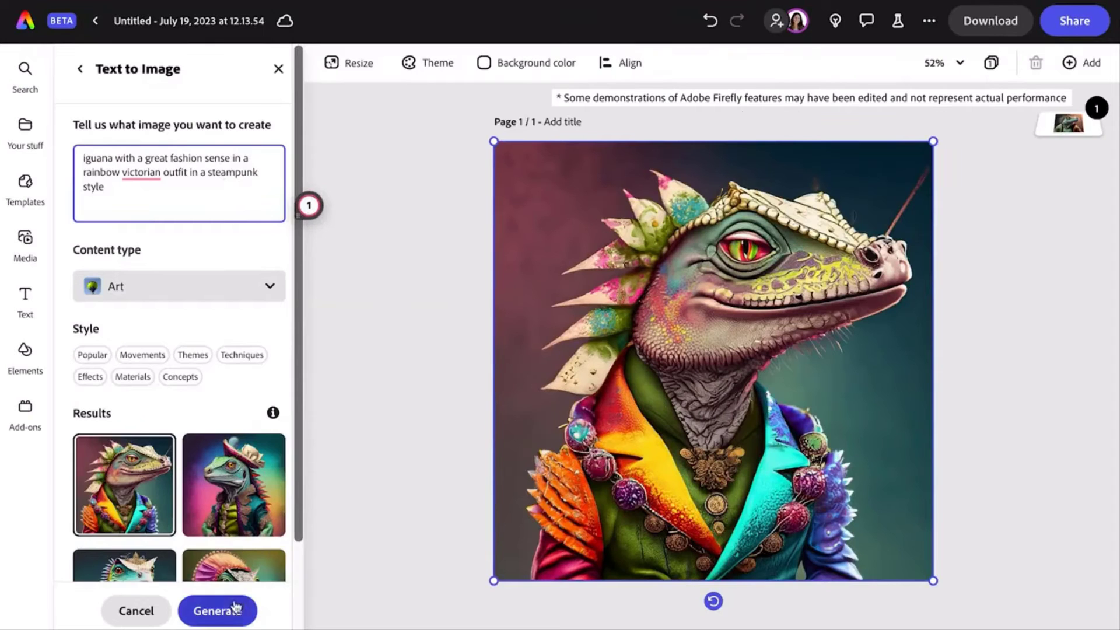
pyautogui.click(217, 611)
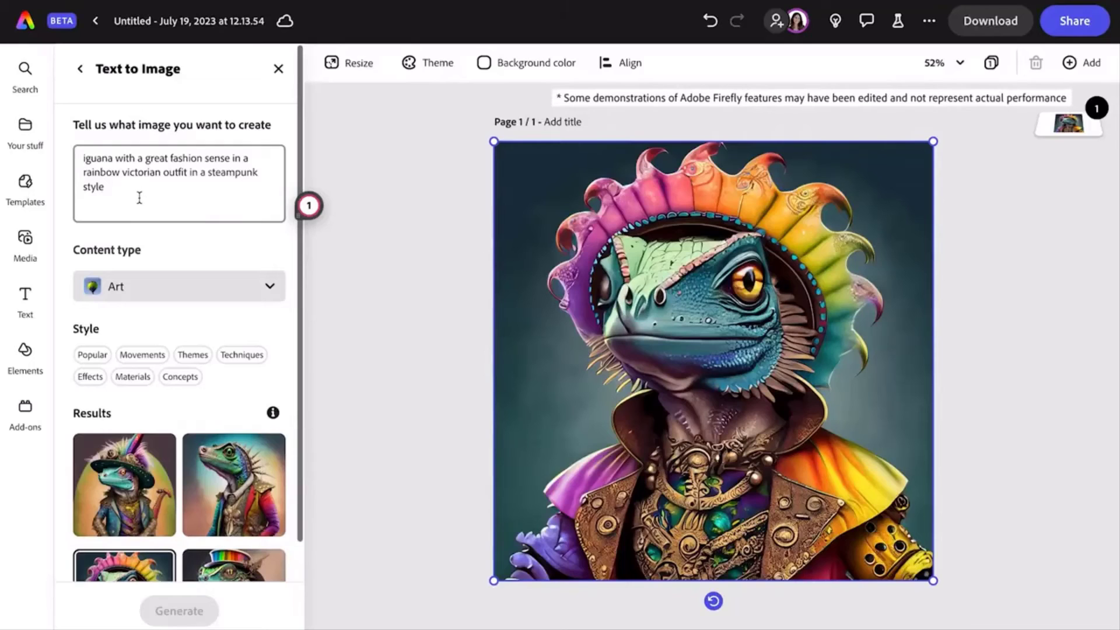
pyautogui.click(139, 198)
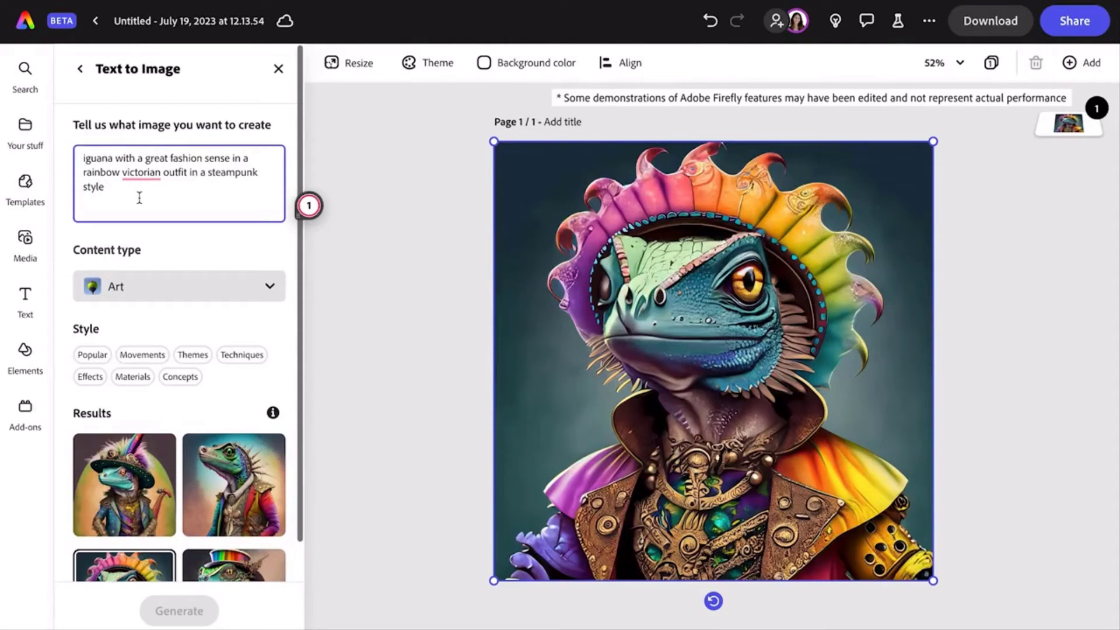
# Step: Replace the iguana prompt with a car on Mars, then a futuristic car on Mars, and generate
pyautogui.moveTo(117, 187); pyautogui.dragTo(69, 159)
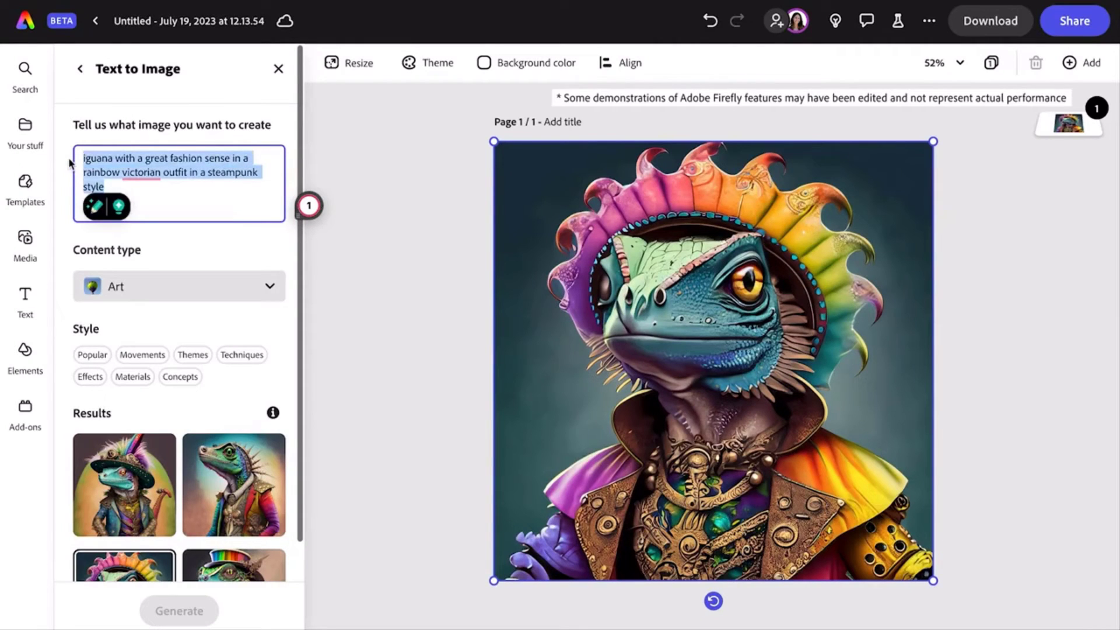
pyautogui.write('car')
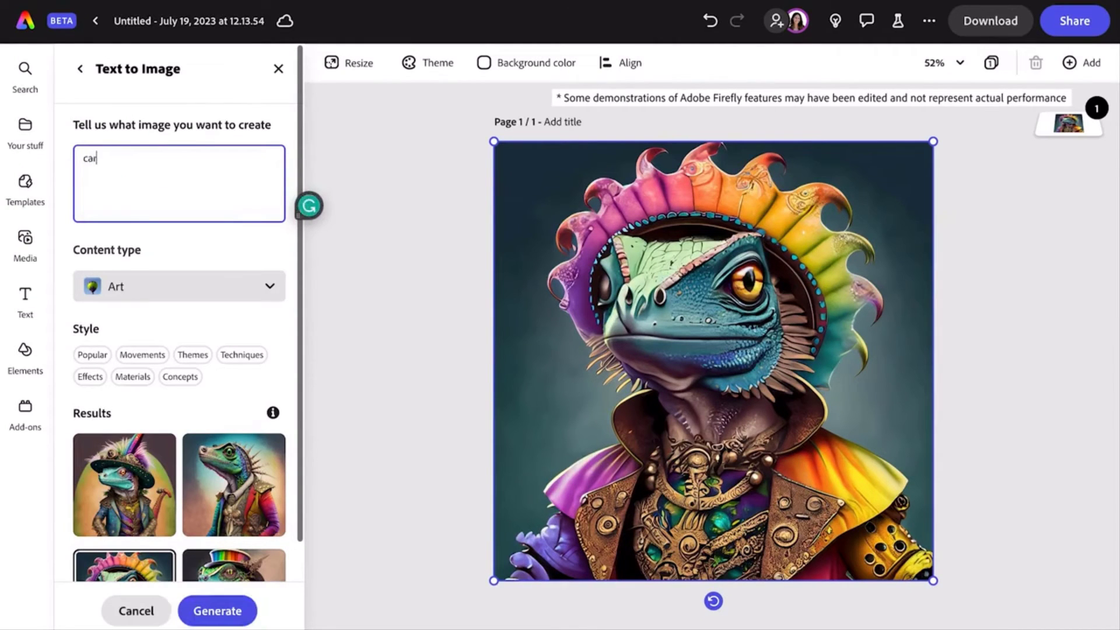
pyautogui.write(' on Mars')
pyautogui.click(229, 613)
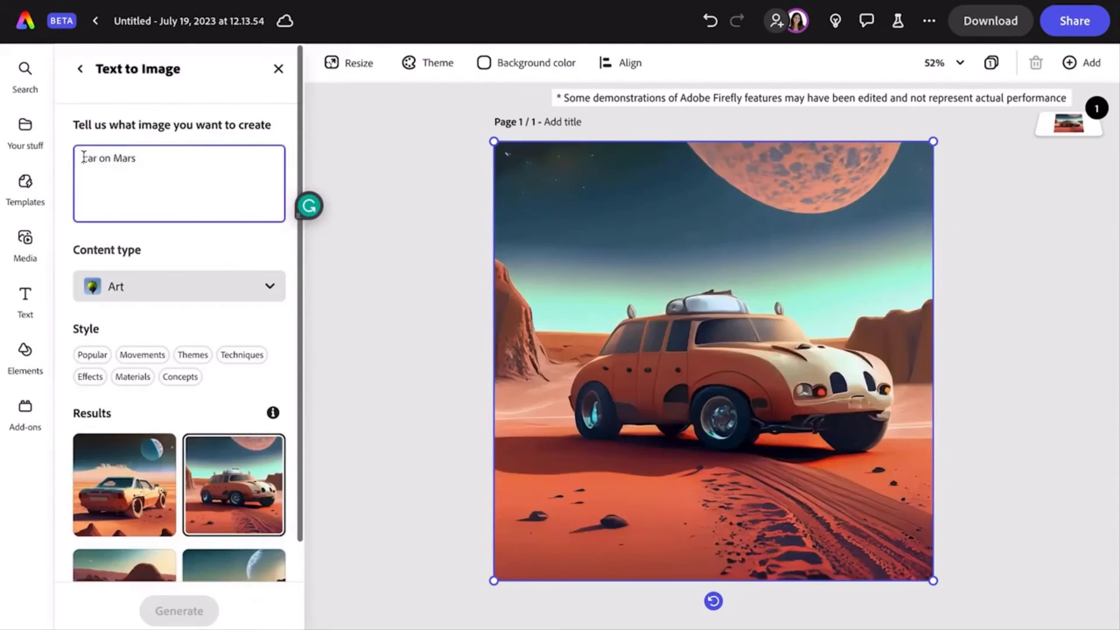
pyautogui.click(83, 157)
pyautogui.write('futuristic ')
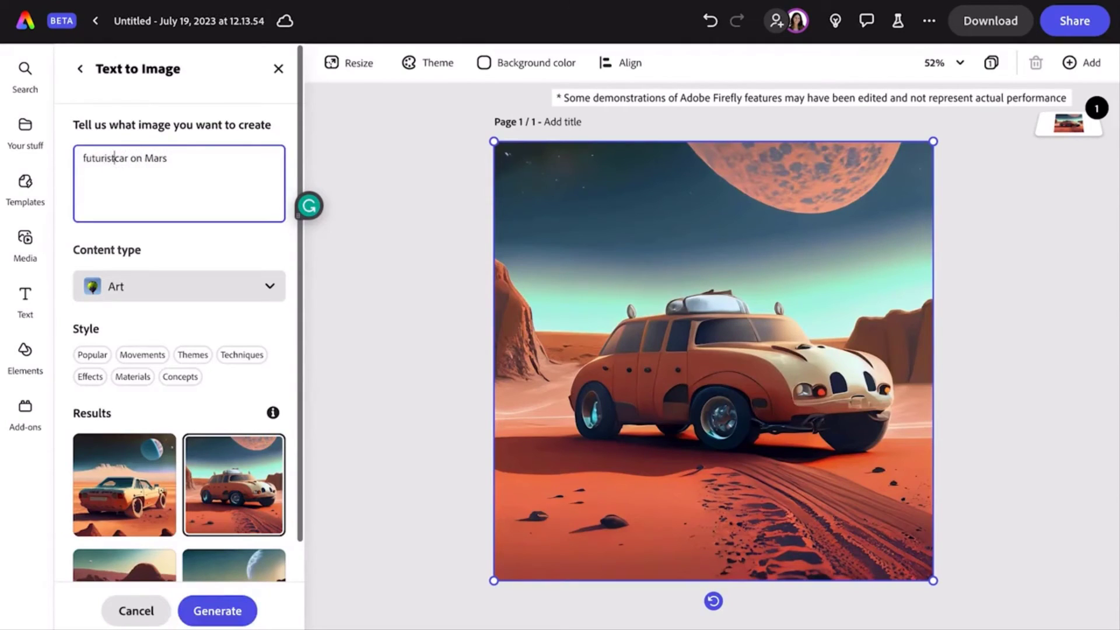
pyautogui.write('ic')
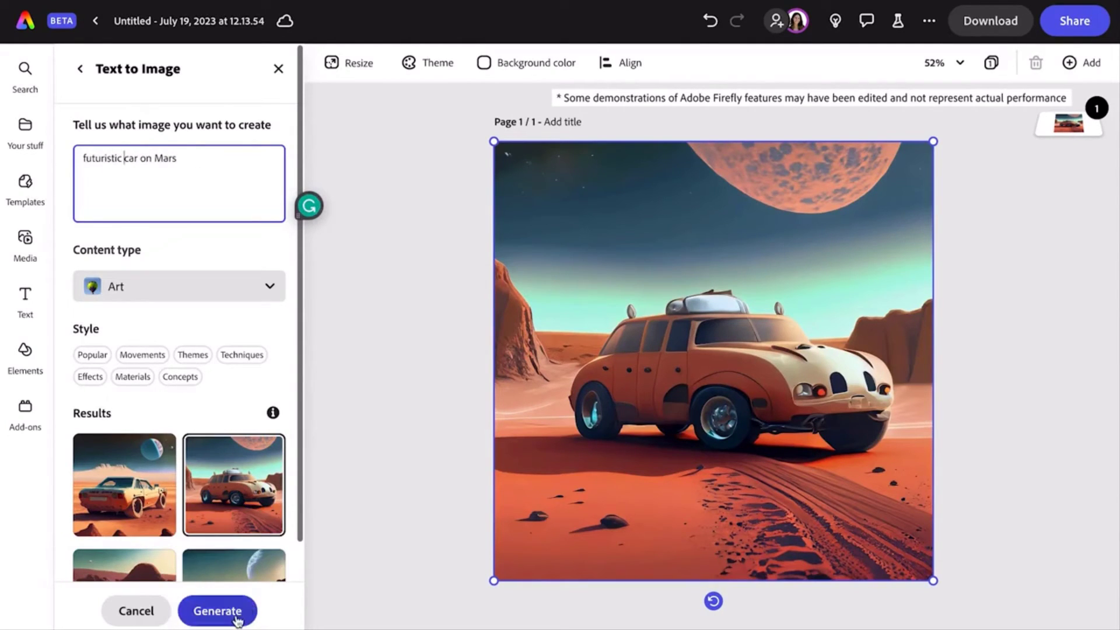
pyautogui.click(218, 611)
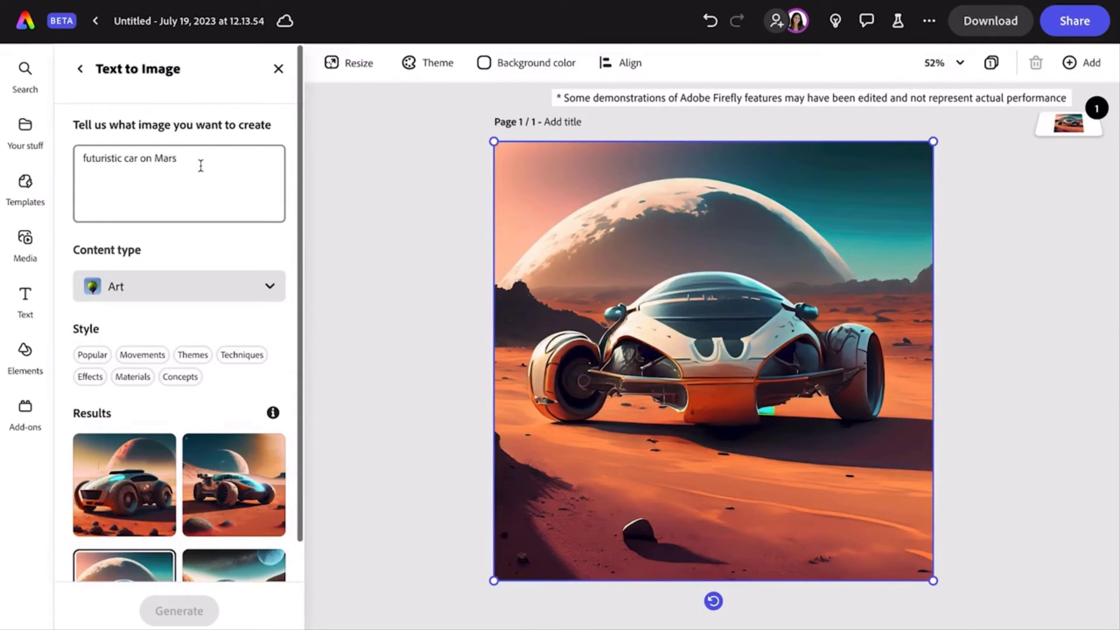
# Step: Refine the prompt to a blue futuristic car hovering above a Mars road and generate again
pyautogui.click(201, 165)
pyautogui.write('on a')
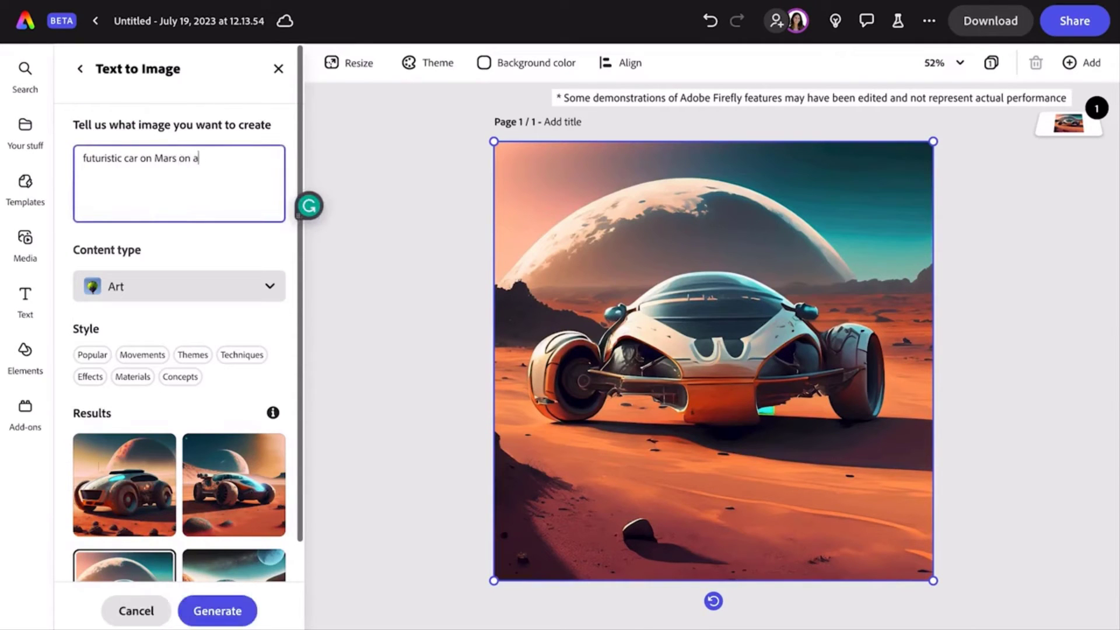
pyautogui.write(' road')
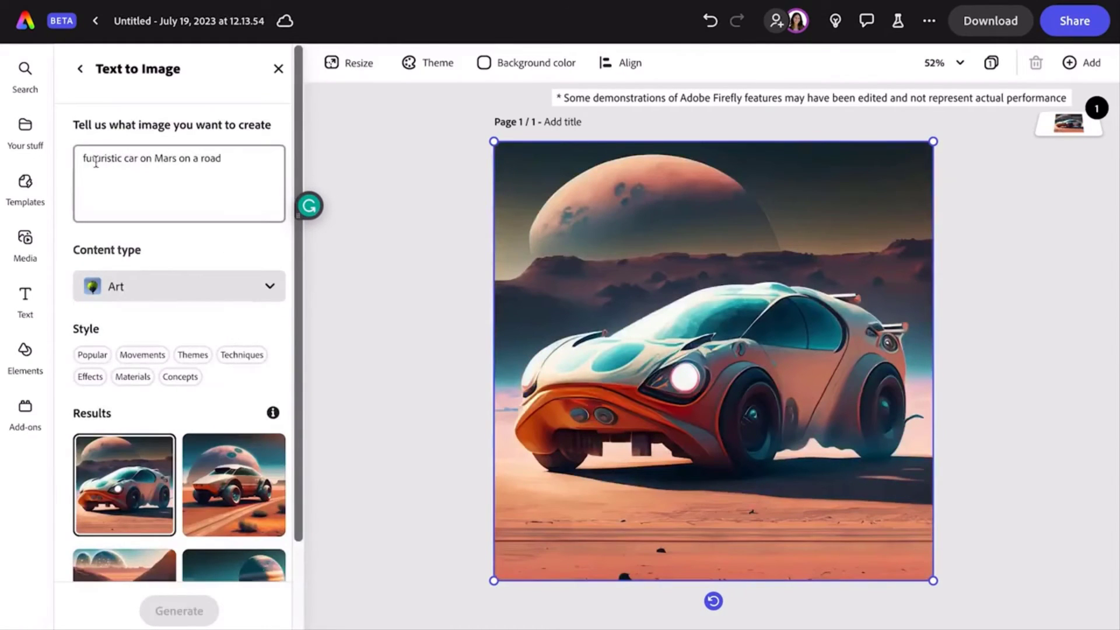
pyautogui.click(80, 159)
pyautogui.write('blue,')
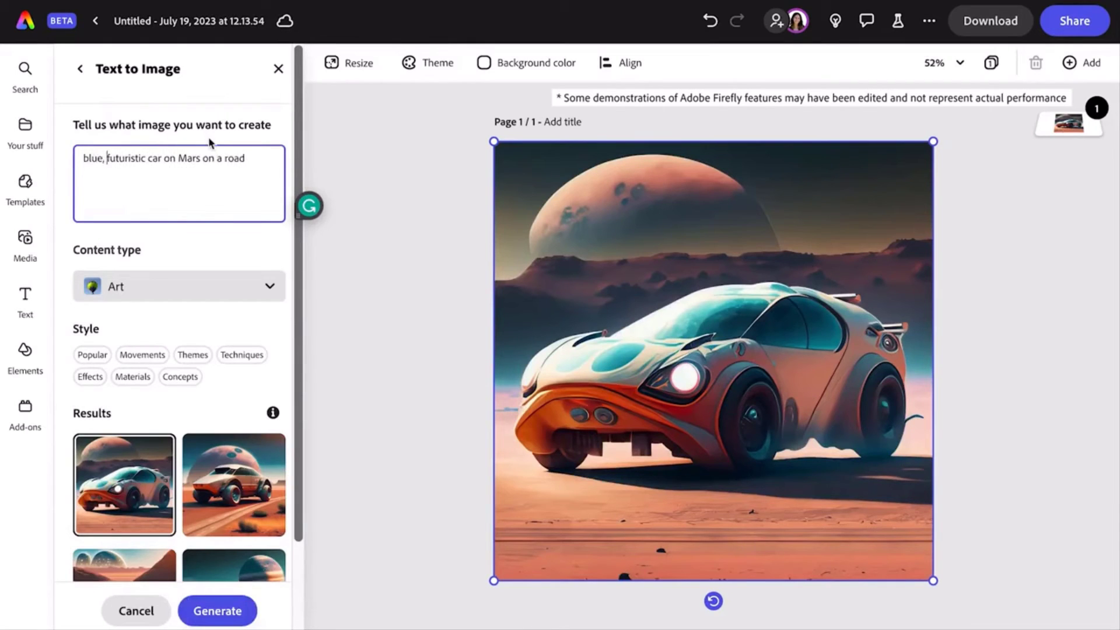
pyautogui.click(200, 158)
pyautogui.press('BackSpace')
pyautogui.press('BackSpace')
pyautogui.write('hovering above')
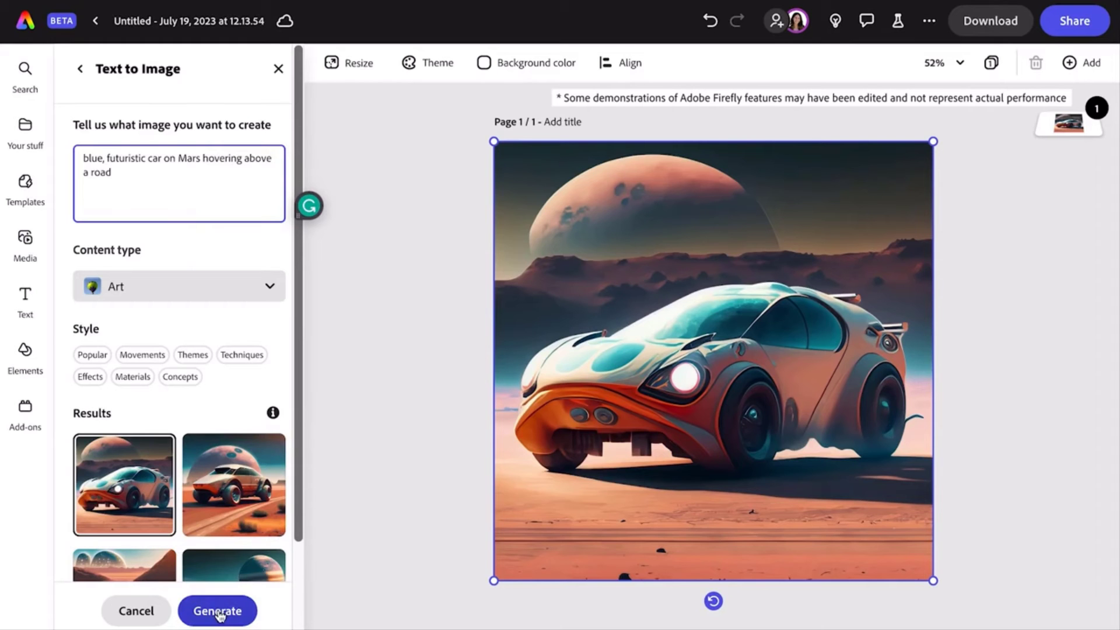
pyautogui.click(221, 613)
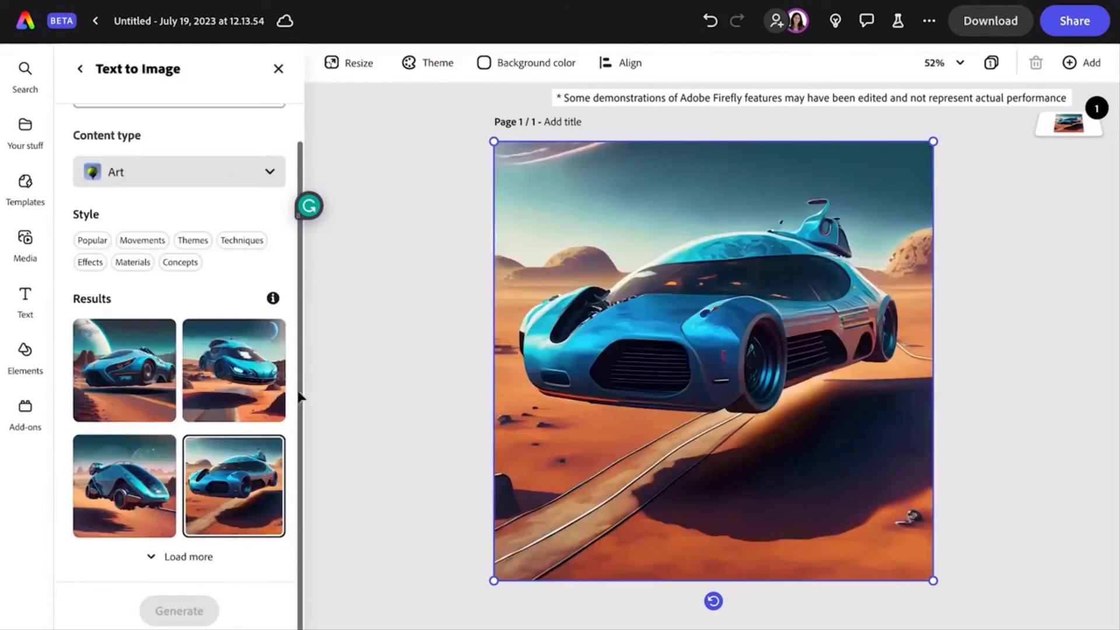
pyautogui.click(215, 172)
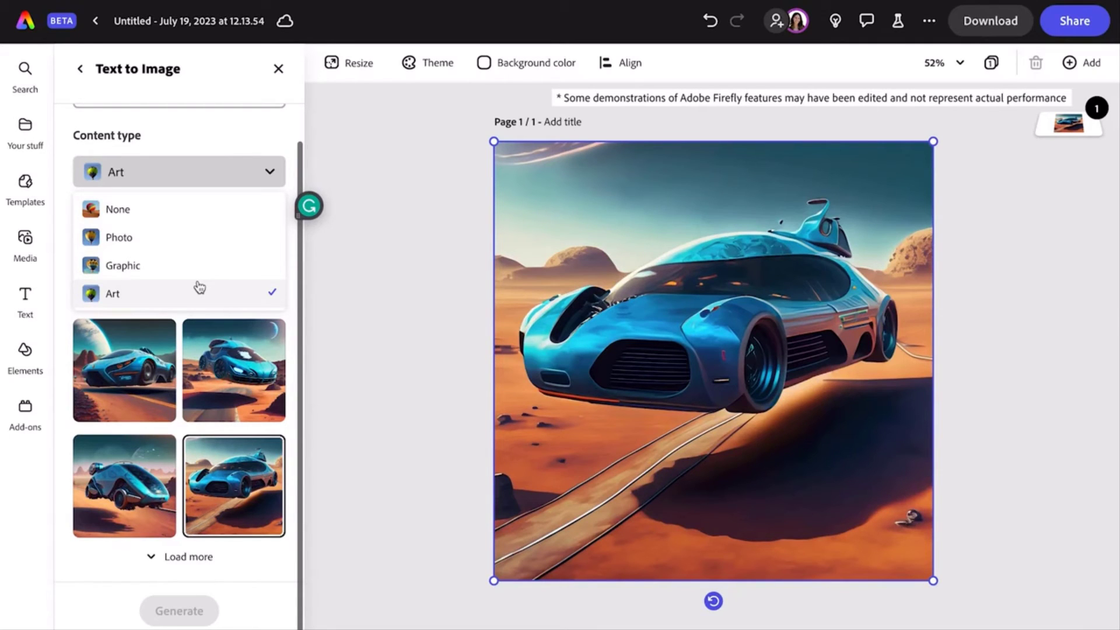
# Step: Set the Content type to None for the Mars car image
pyautogui.click(157, 210)
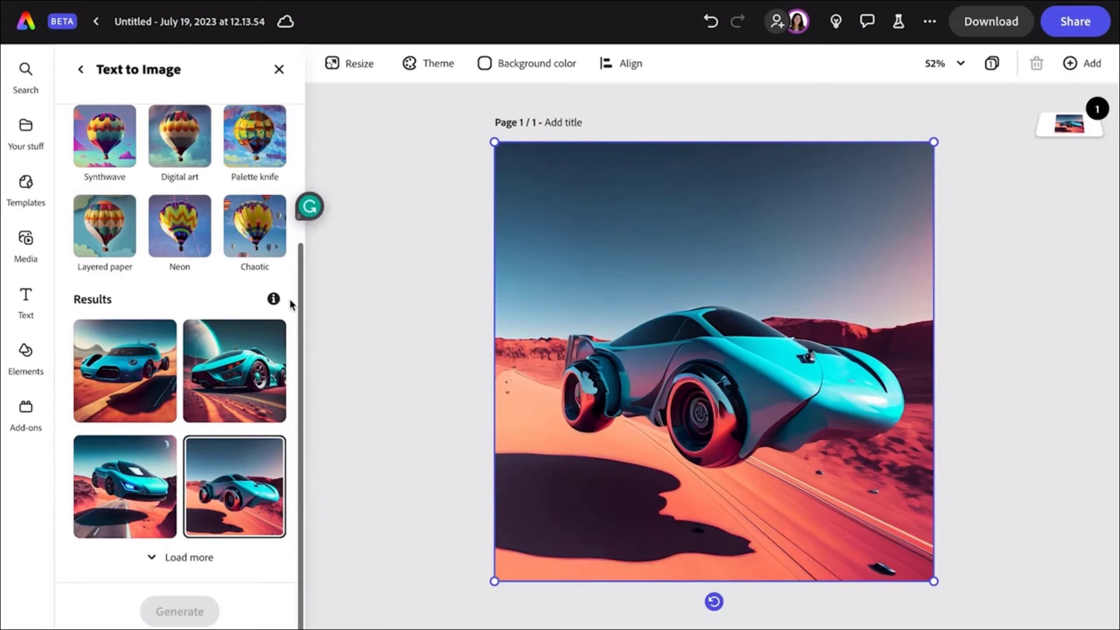
pyautogui.scroll(5, 290, 299)
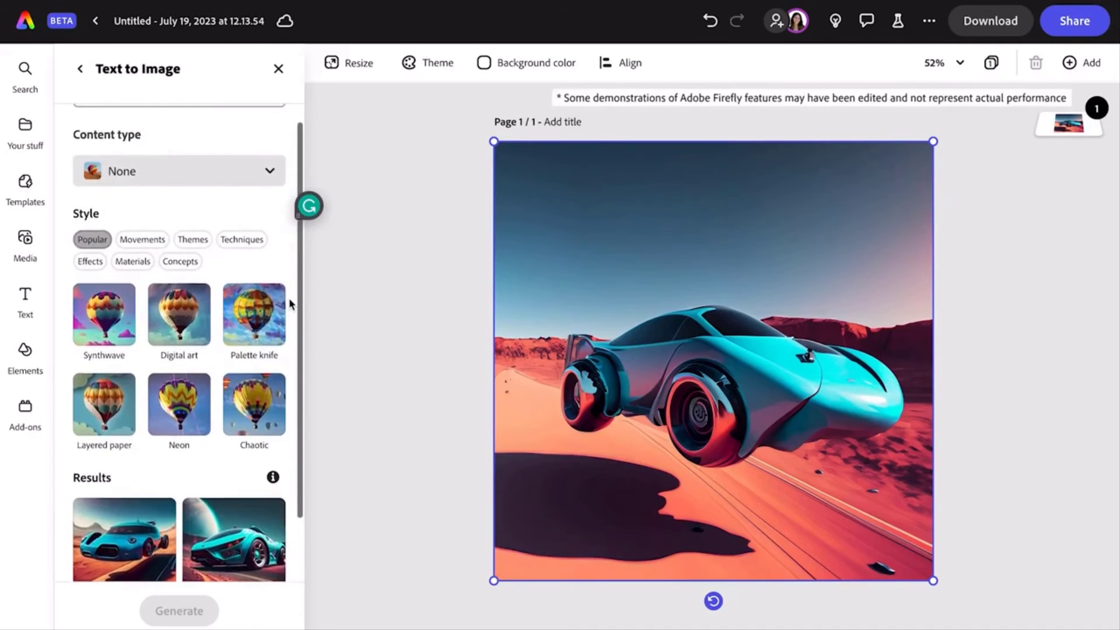
# Step: Browse the style presets and regenerate the Mars car in the Layered paper material style
pyautogui.click(142, 239)
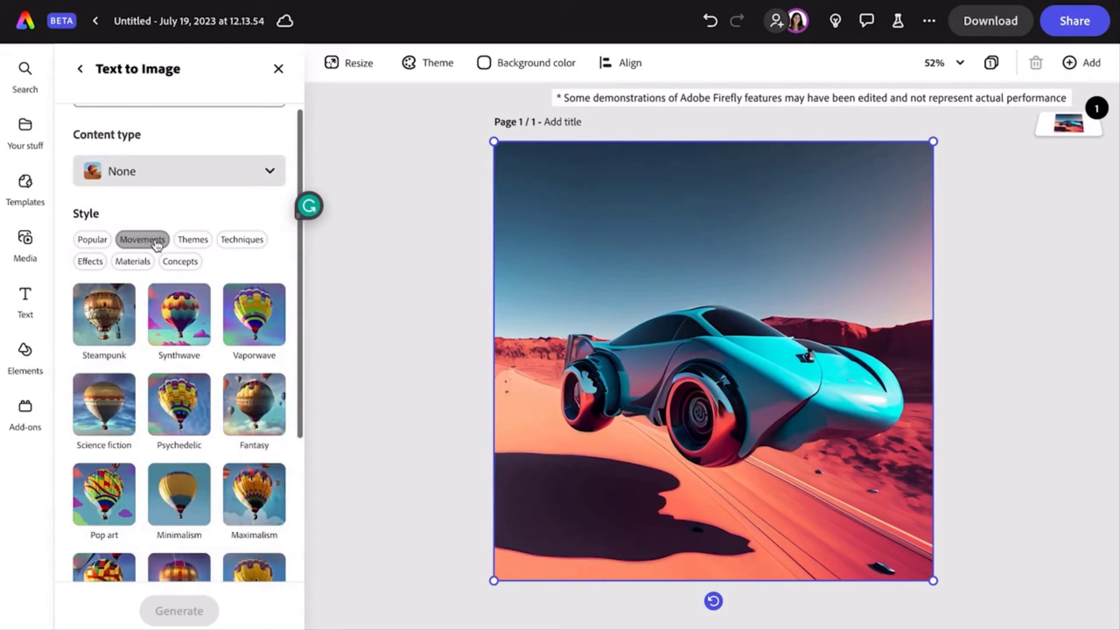
pyautogui.click(194, 239)
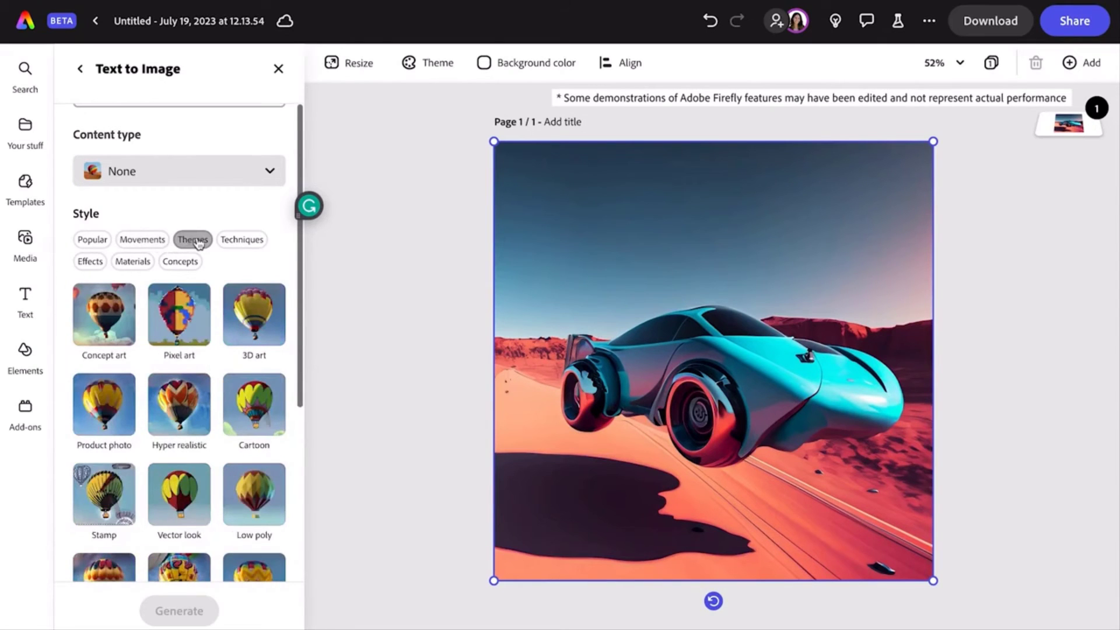
pyautogui.click(241, 240)
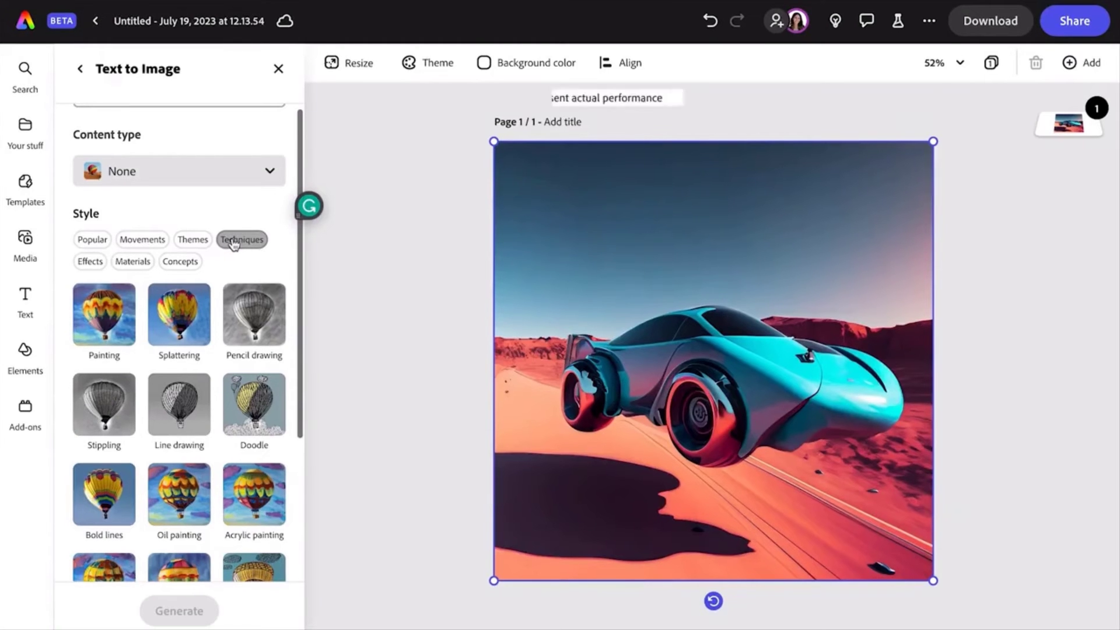
pyautogui.click(135, 261)
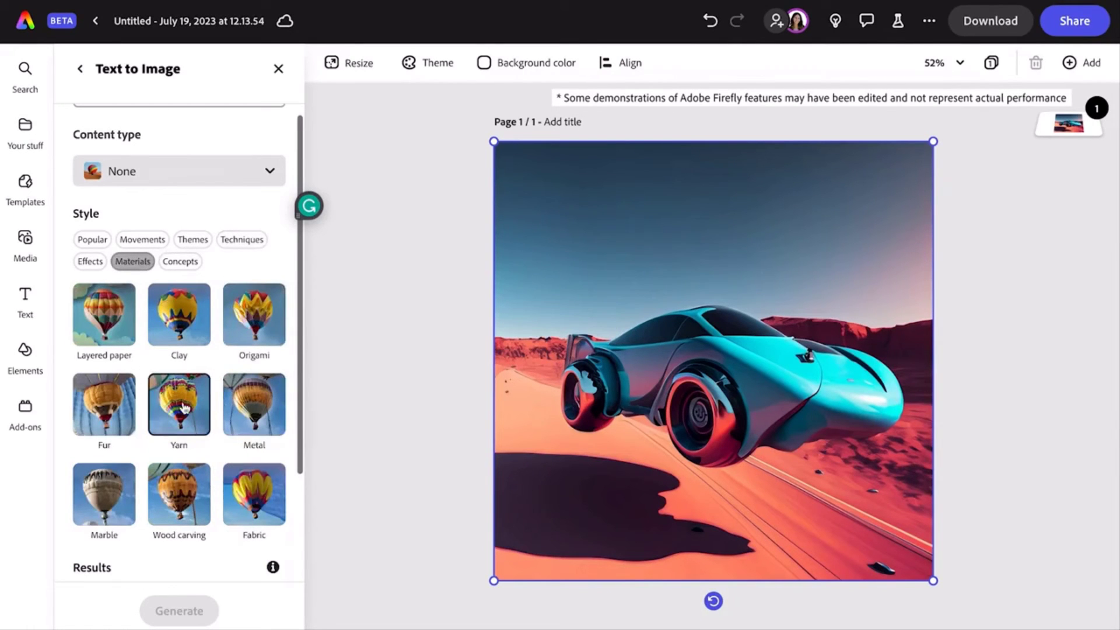
pyautogui.click(104, 314)
pyautogui.click(217, 611)
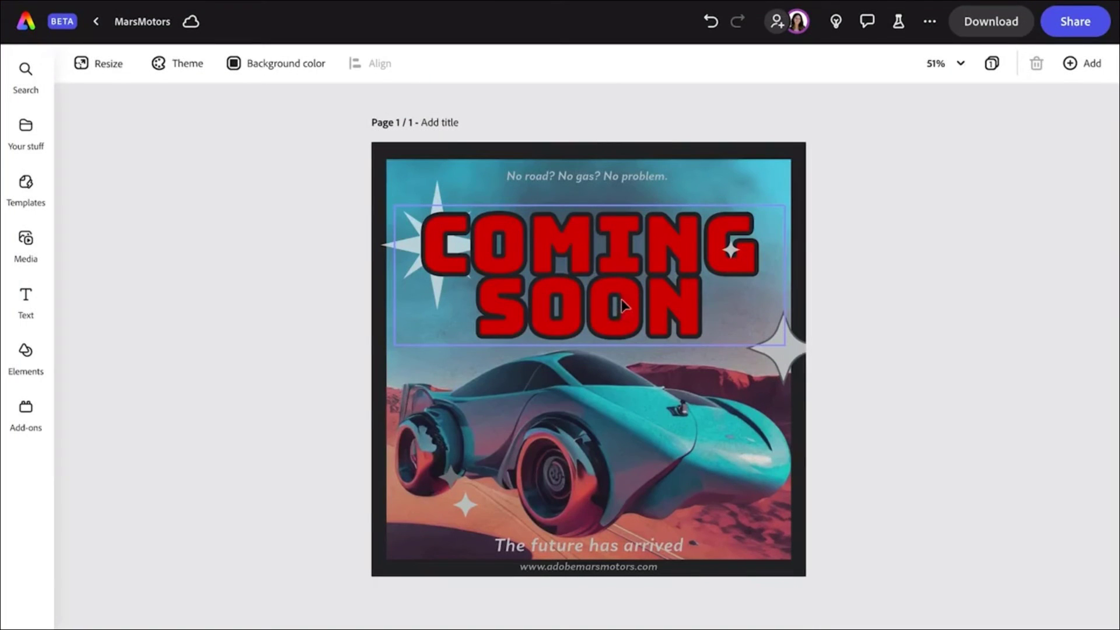
# Step: Replace the COMING SOON headline with MARS MOTORS and bring up its Text effects
pyautogui.click(621, 298)
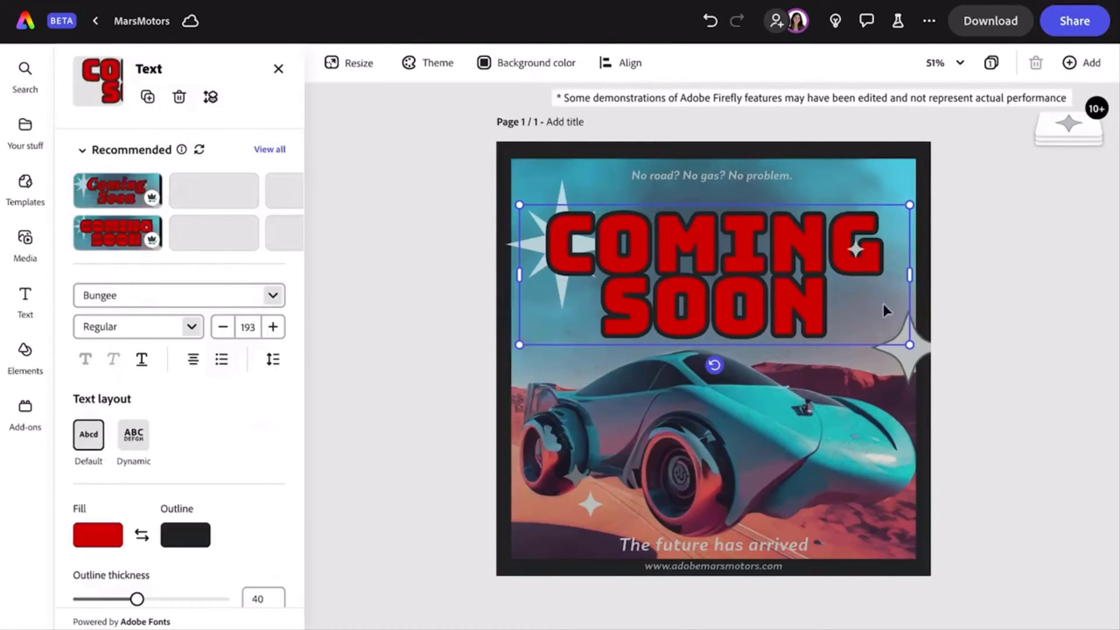
pyautogui.doubleClick(837, 303)
pyautogui.click(549, 241)
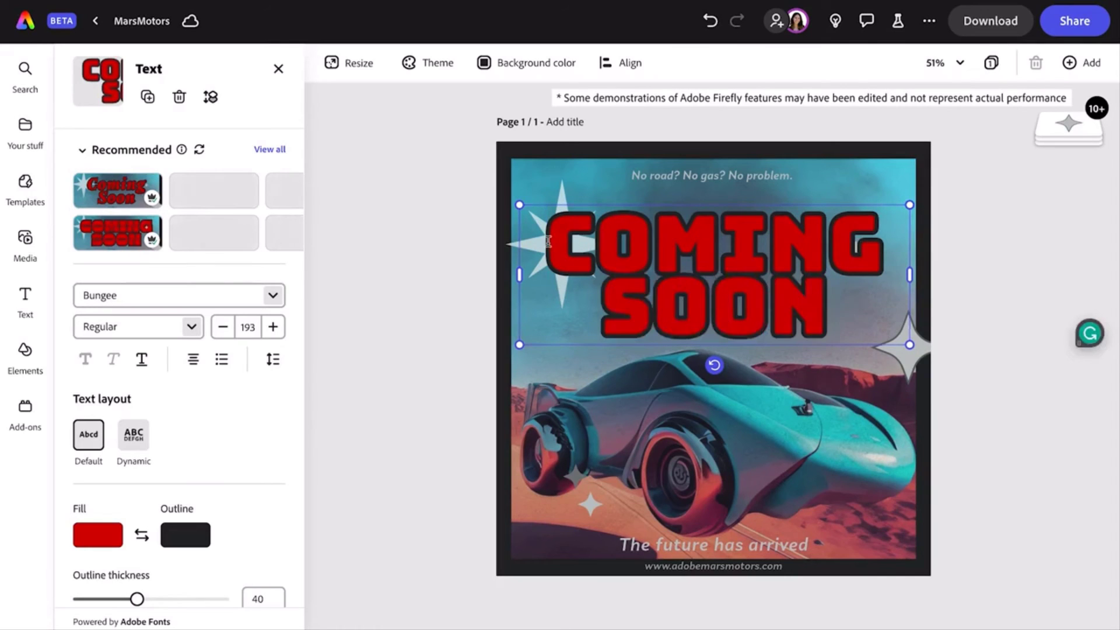
pyautogui.click(840, 299)
pyautogui.hotkey('ctrl', 'a')
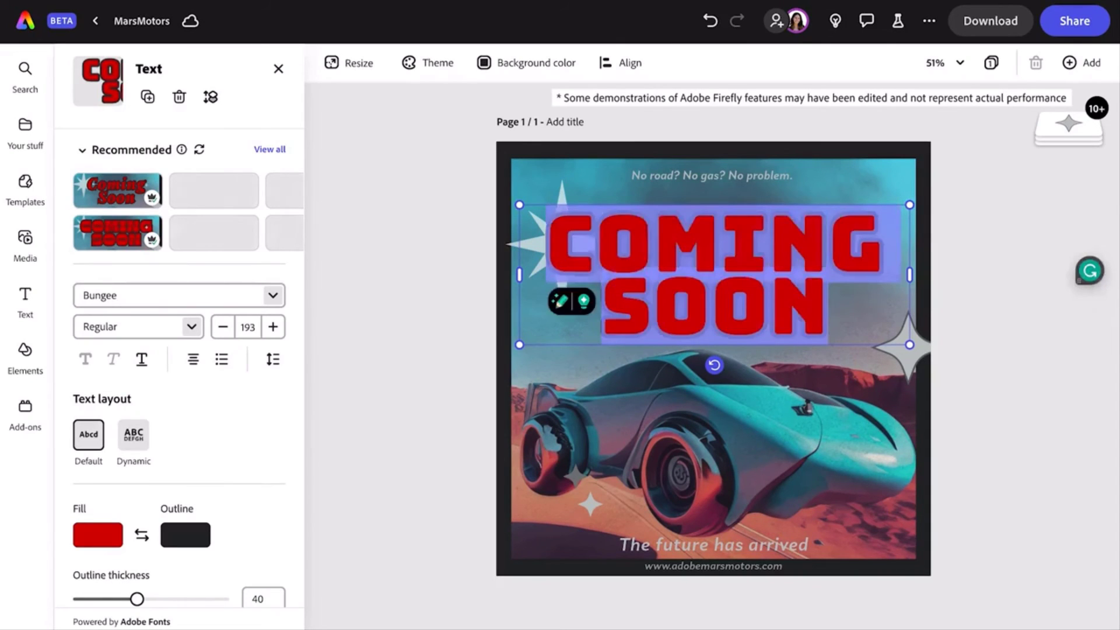
pyautogui.write('MARS MOTORS')
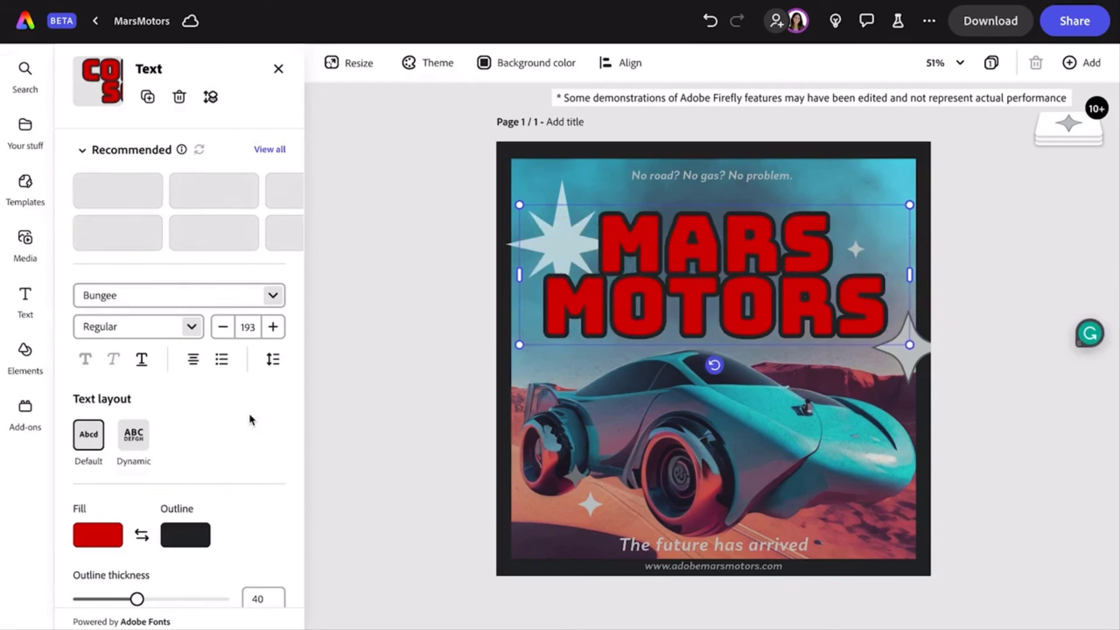
pyautogui.scroll(-5, 252, 427)
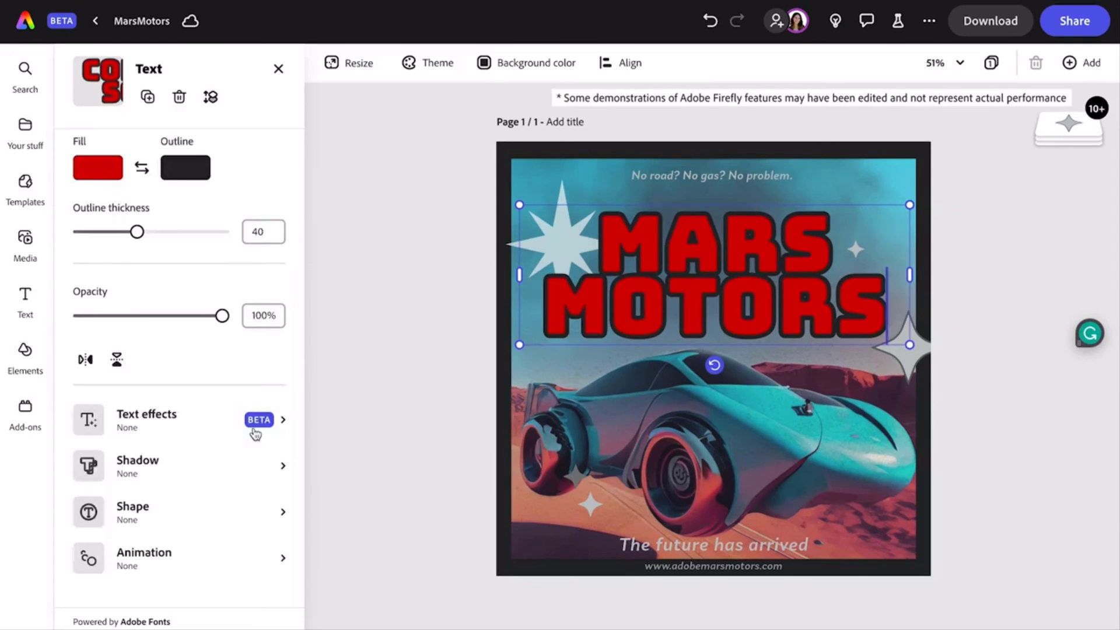
pyautogui.click(195, 429)
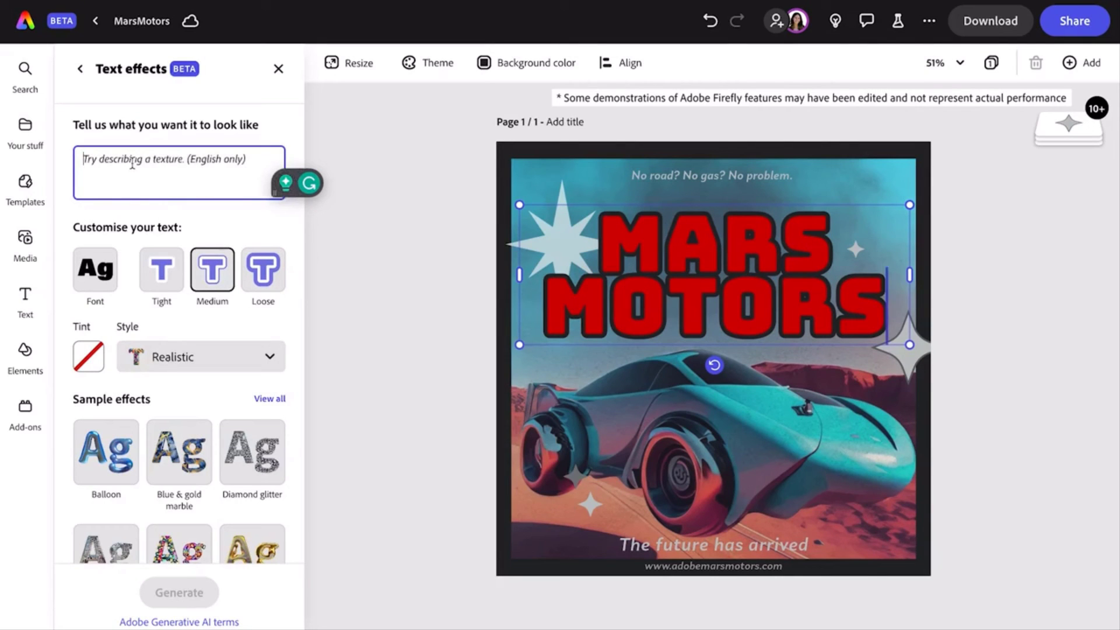
pyautogui.write('red car tires')
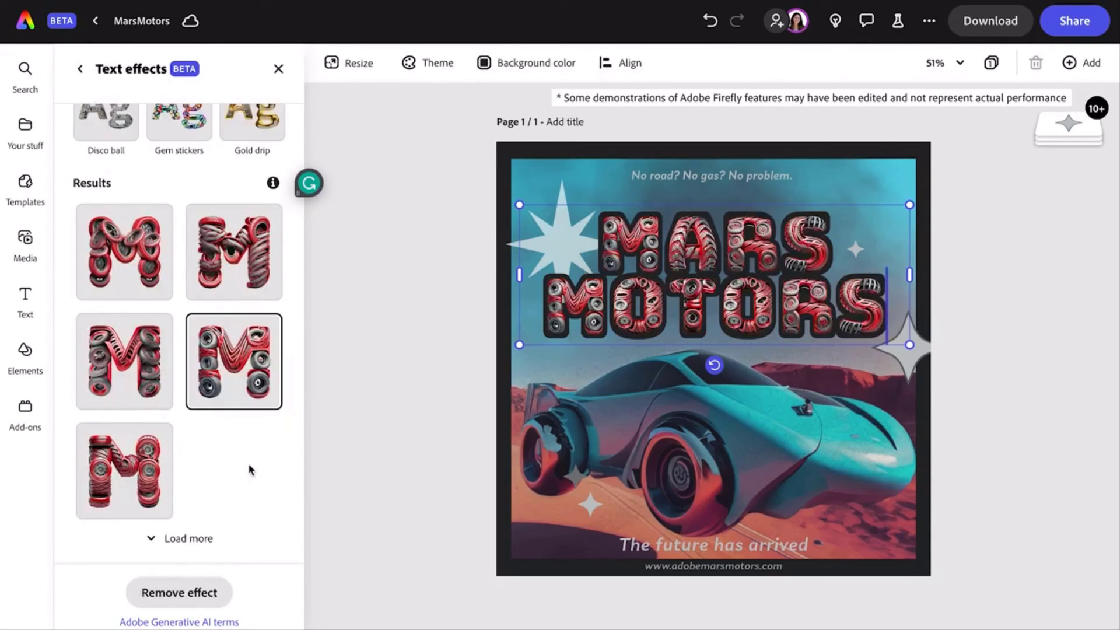
pyautogui.scroll(8, 248, 462)
# Step: Texture the MARS MOTORS headline with 'red gears and car part' and view the result
pyautogui.click(156, 165)
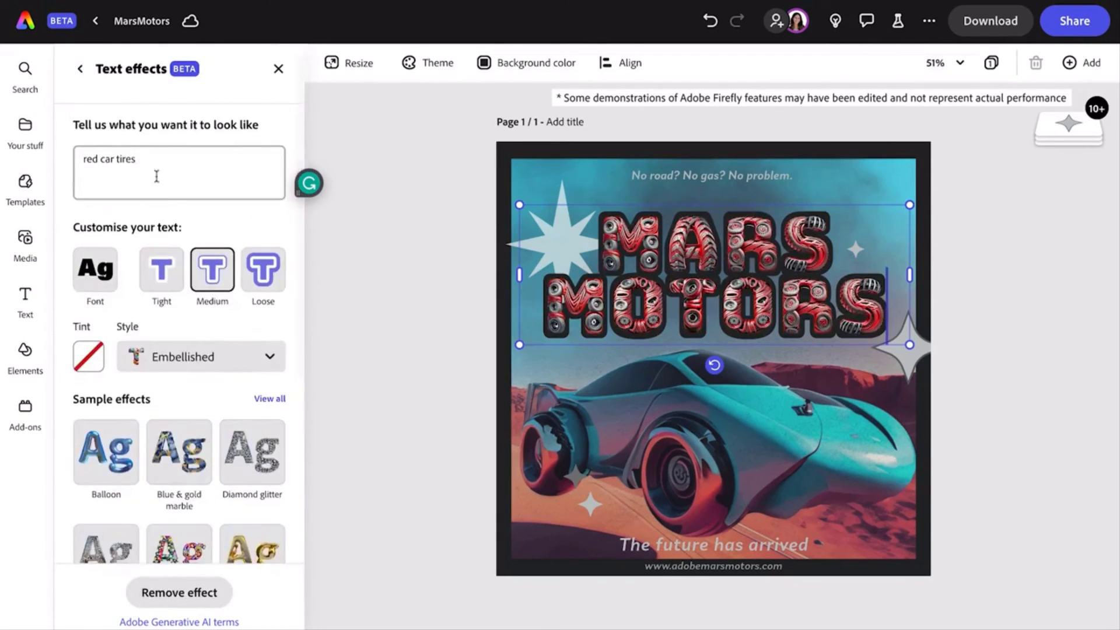
pyautogui.write('red gears and car part')
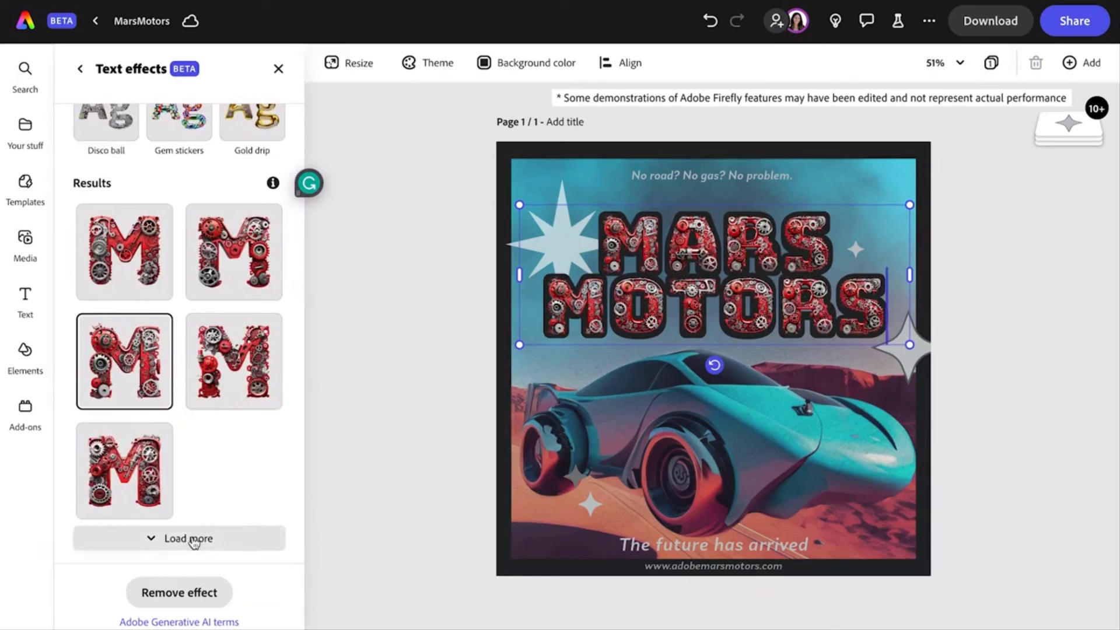
pyautogui.click(396, 314)
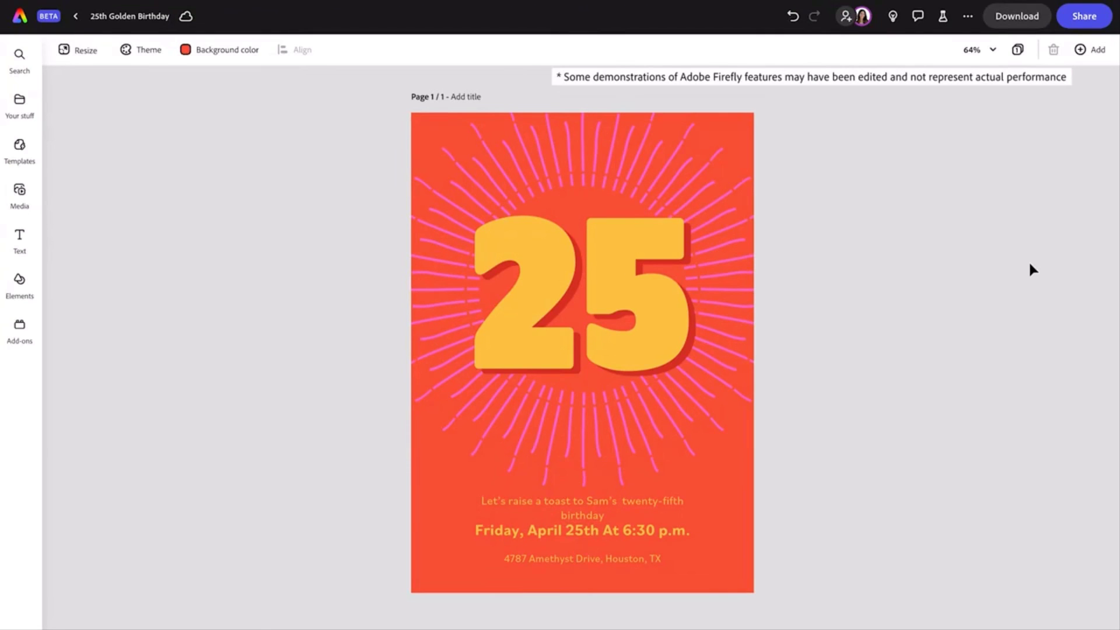
# Step: Select the big 25 on the 25th Golden Birthday invitation
pyautogui.click(639, 290)
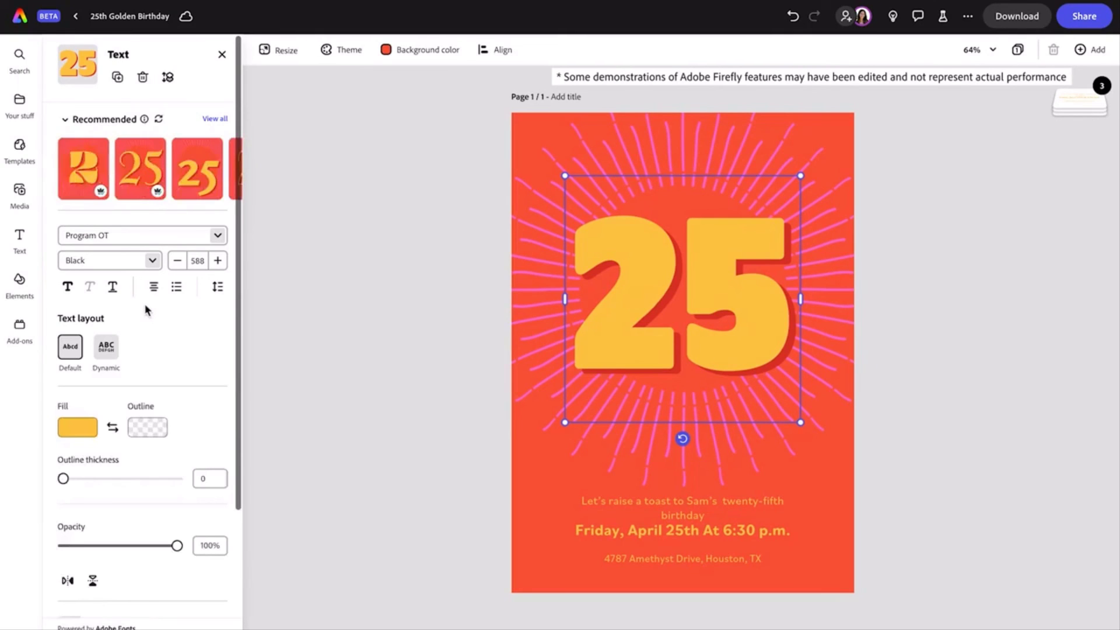
pyautogui.scroll(-3, 146, 309)
pyautogui.scroll(-2, 146, 311)
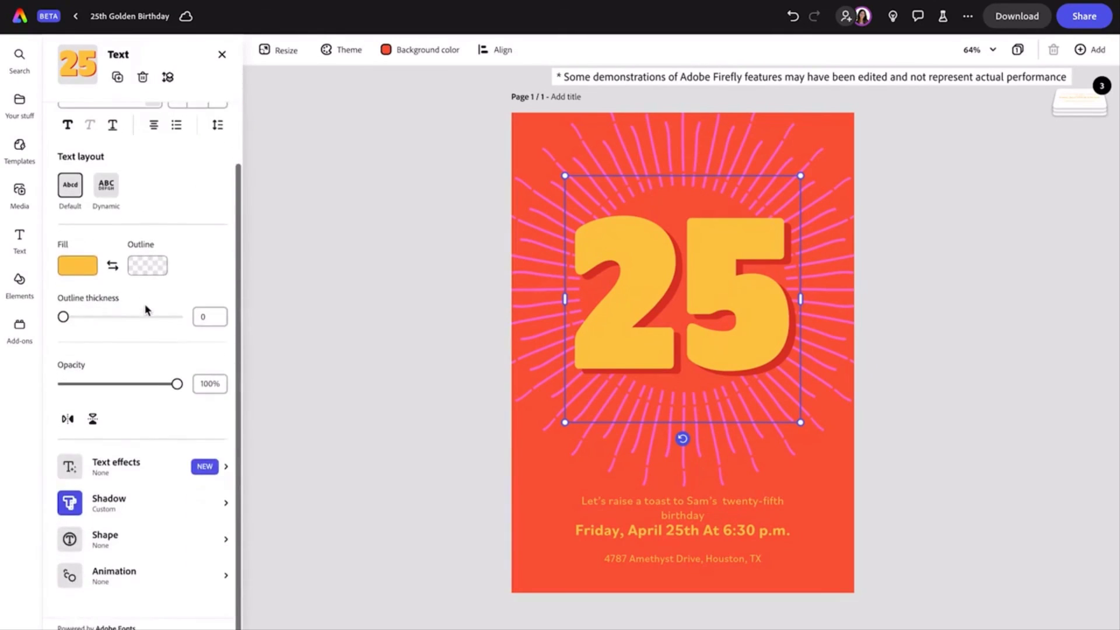
# Step: Apply a 'gold balloon' texture to the 25, enlarge it slightly and centre it horizontally
pyautogui.click(167, 476)
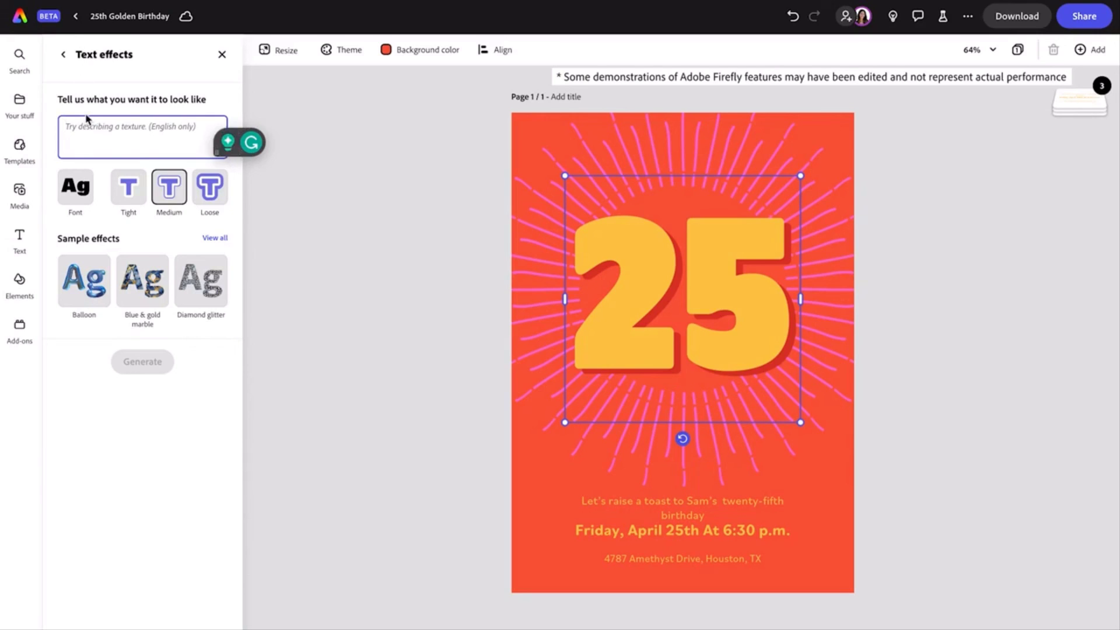
pyautogui.write('gol')
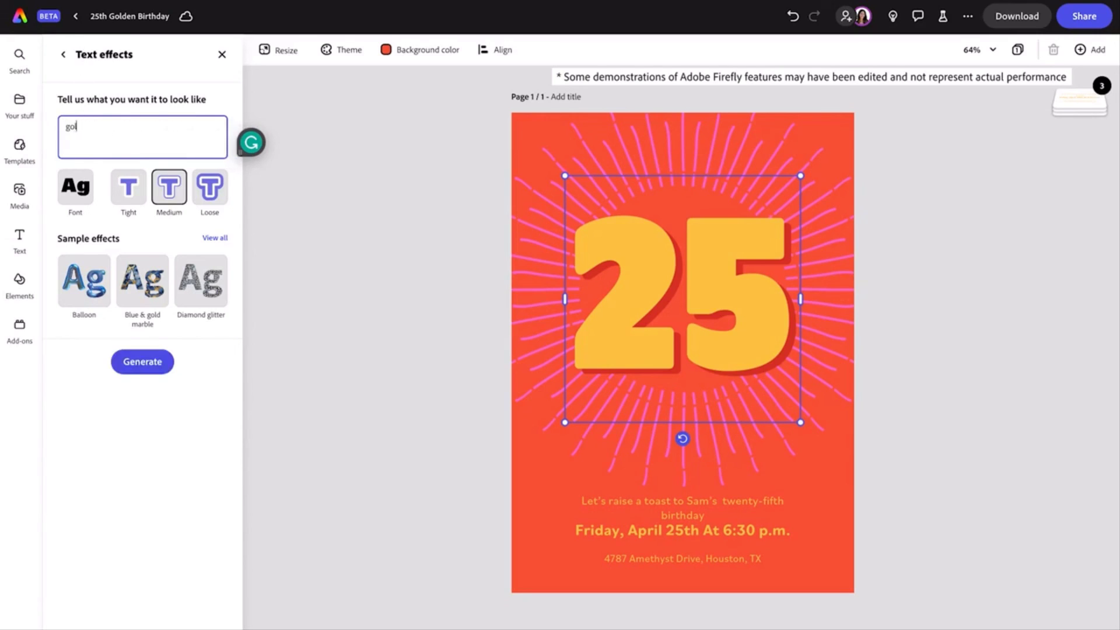
pyautogui.write('d ballloon')
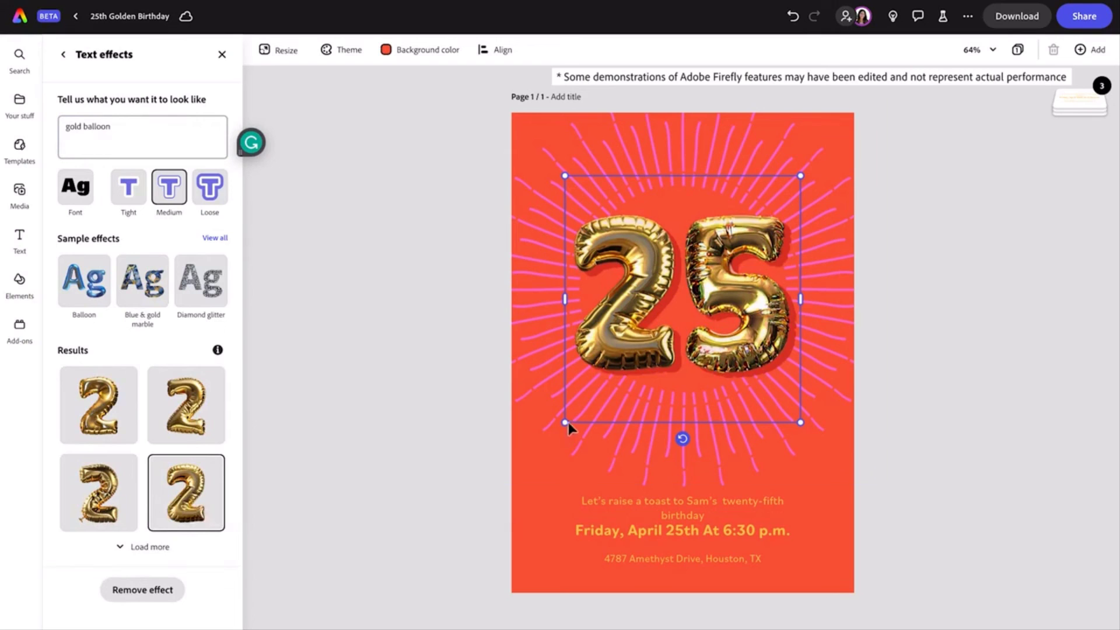
pyautogui.moveTo(564, 425); pyautogui.dragTo(544, 442)
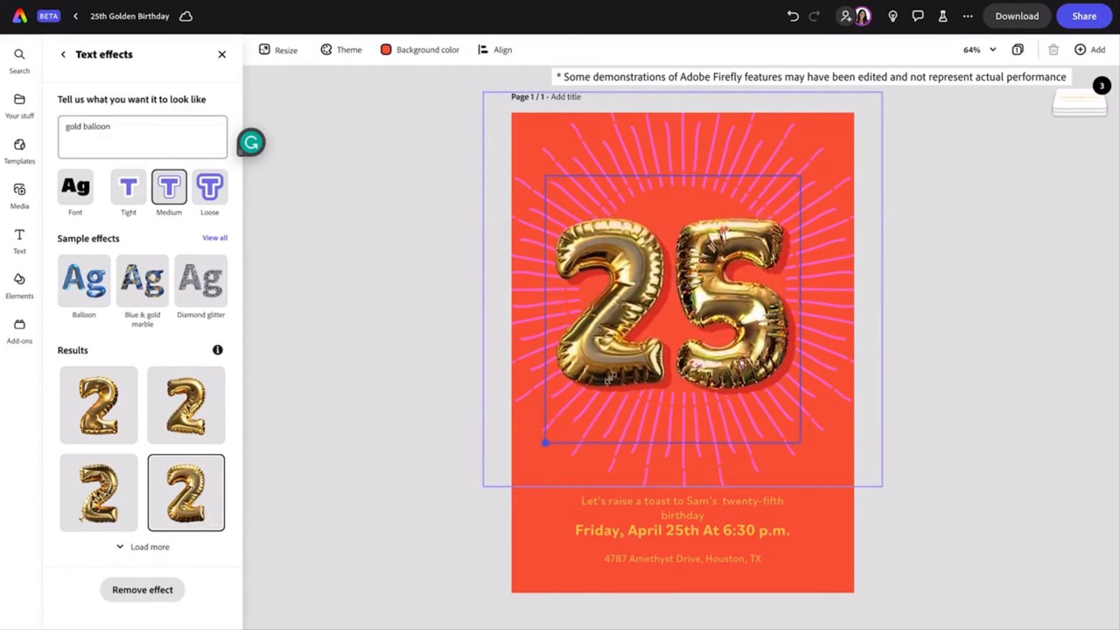
pyautogui.moveTo(710, 282); pyautogui.dragTo(710, 283)
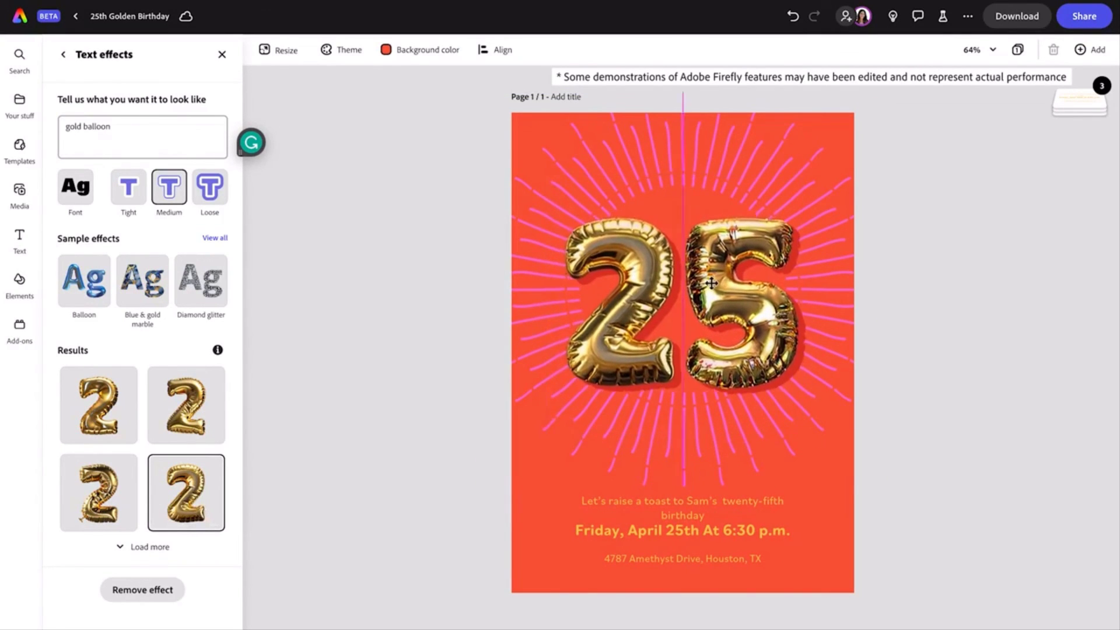